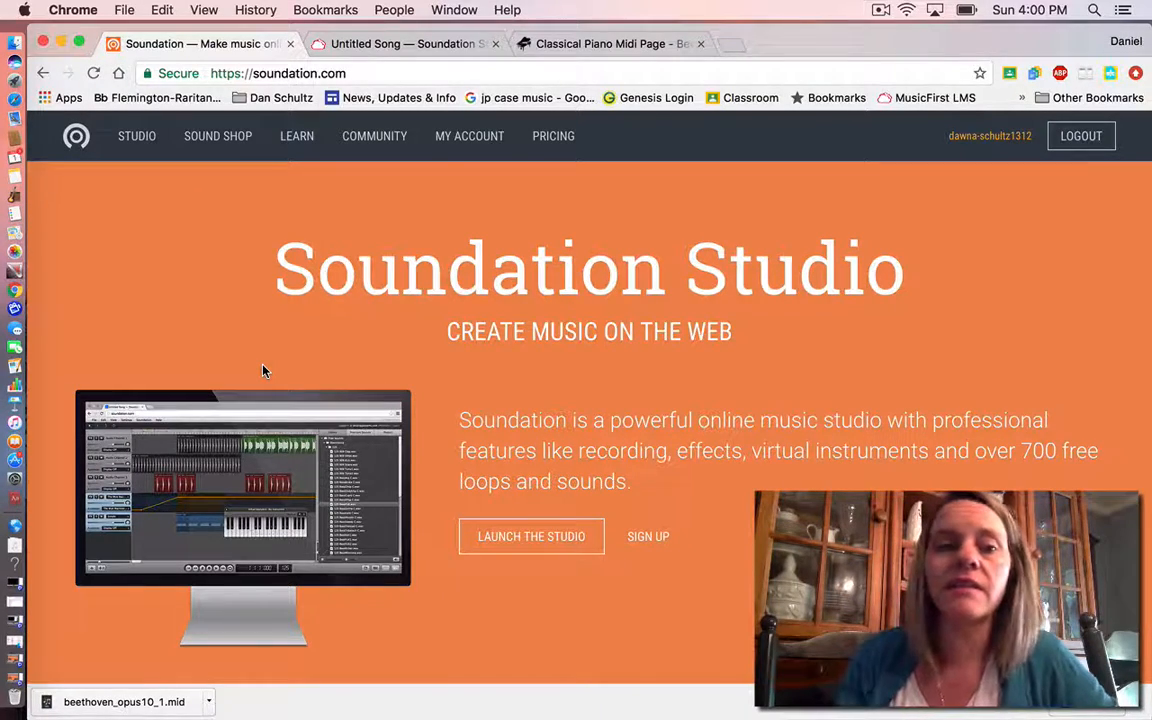
# Look over the Soundation home page, including the available Studio versions and the Soundation Chrome section.
pyautogui.scroll(-3, 263, 371)
pyautogui.scroll(2, 263, 371)
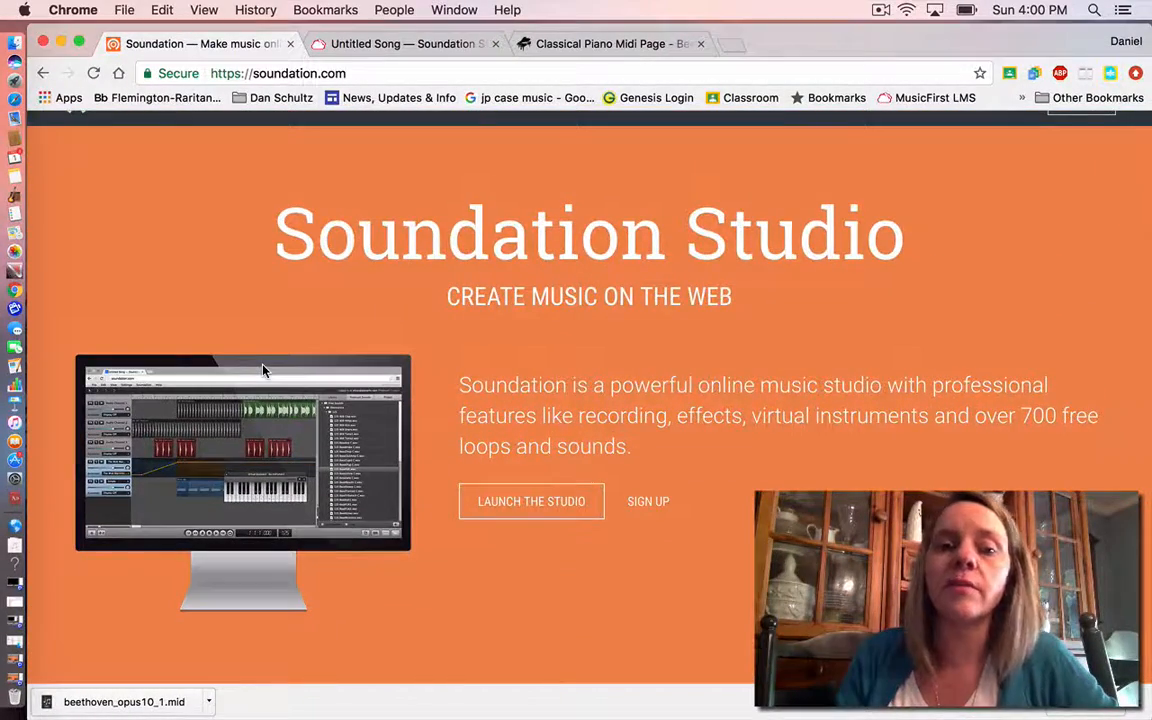
pyautogui.scroll(2, 263, 371)
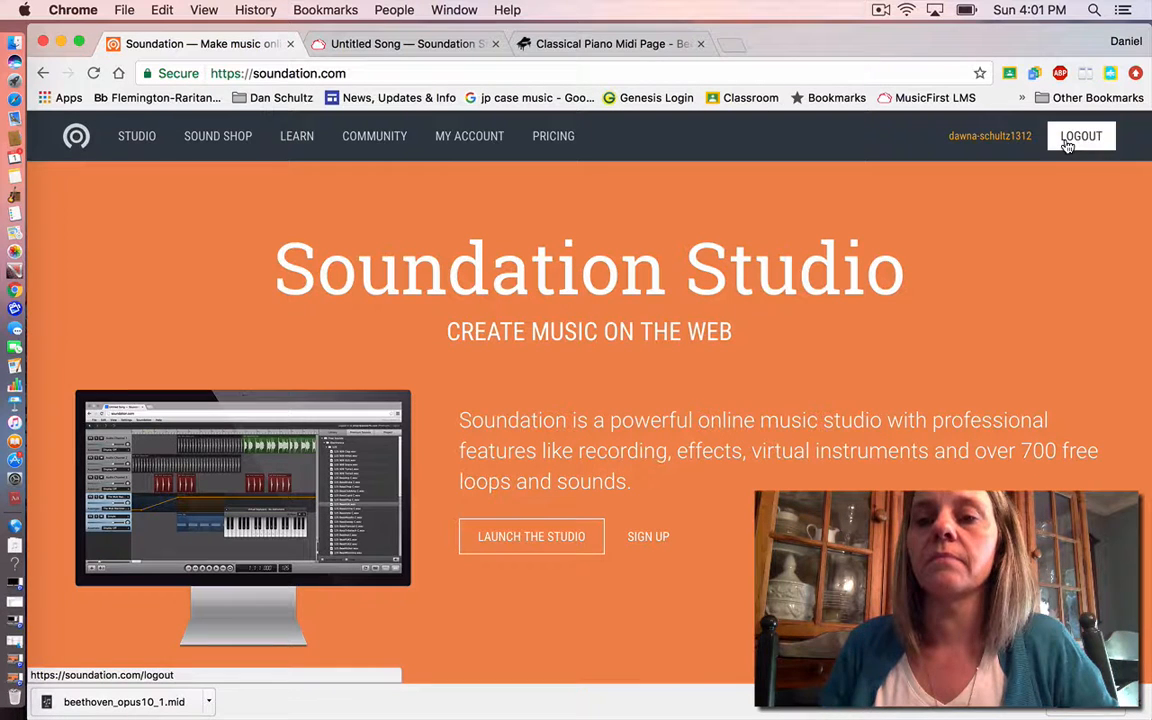
pyautogui.moveTo(128, 155)
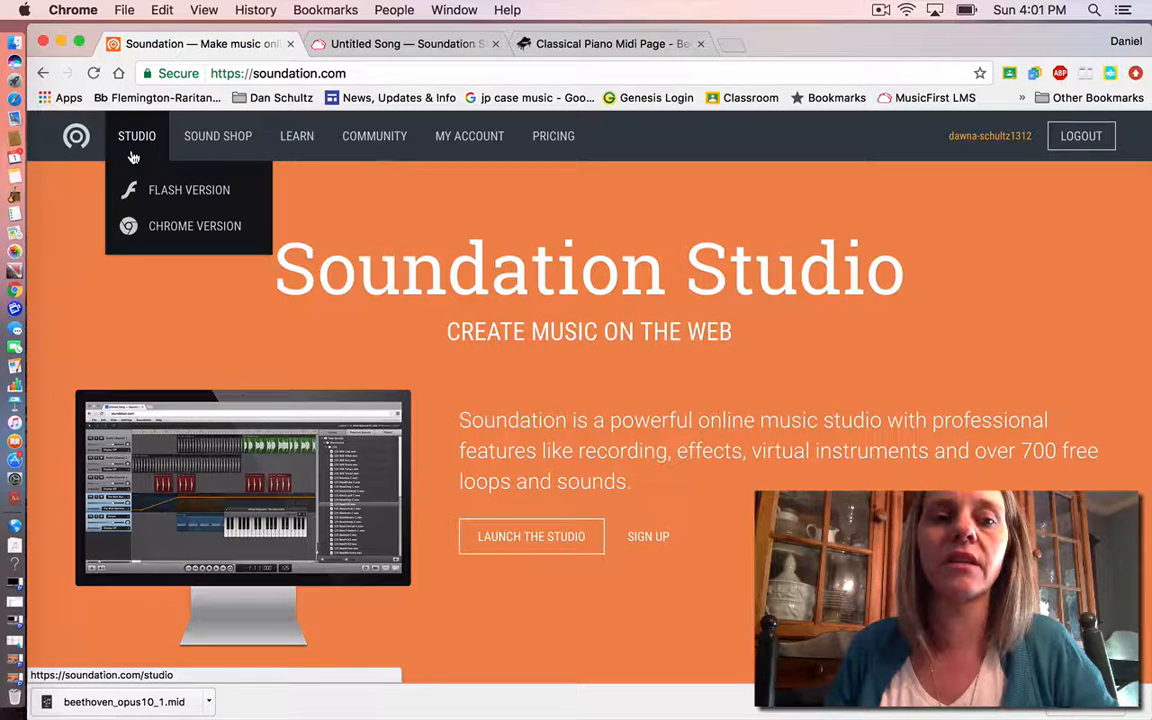
pyautogui.scroll(-4, 455, 380)
pyautogui.scroll(-3, 455, 380)
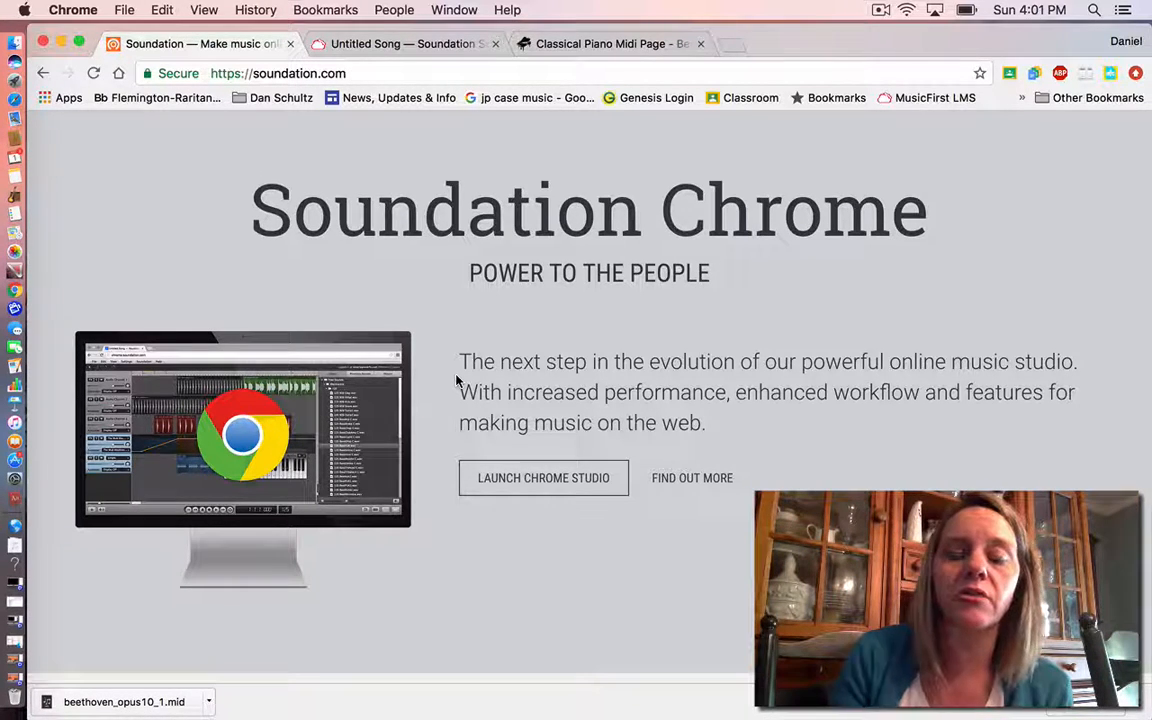
pyautogui.scroll(5, 456, 380)
pyautogui.scroll(3, 456, 380)
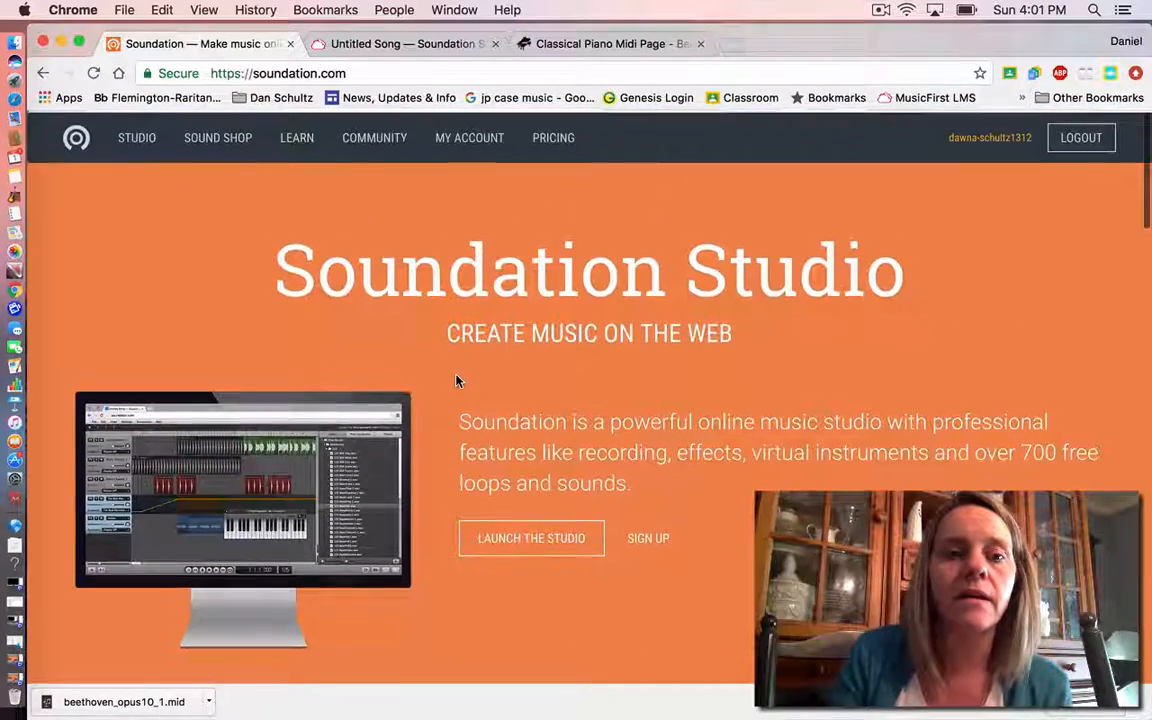
# Open the Learn section, review its topics and view the guide on The Effects.
pyautogui.click(299, 146)
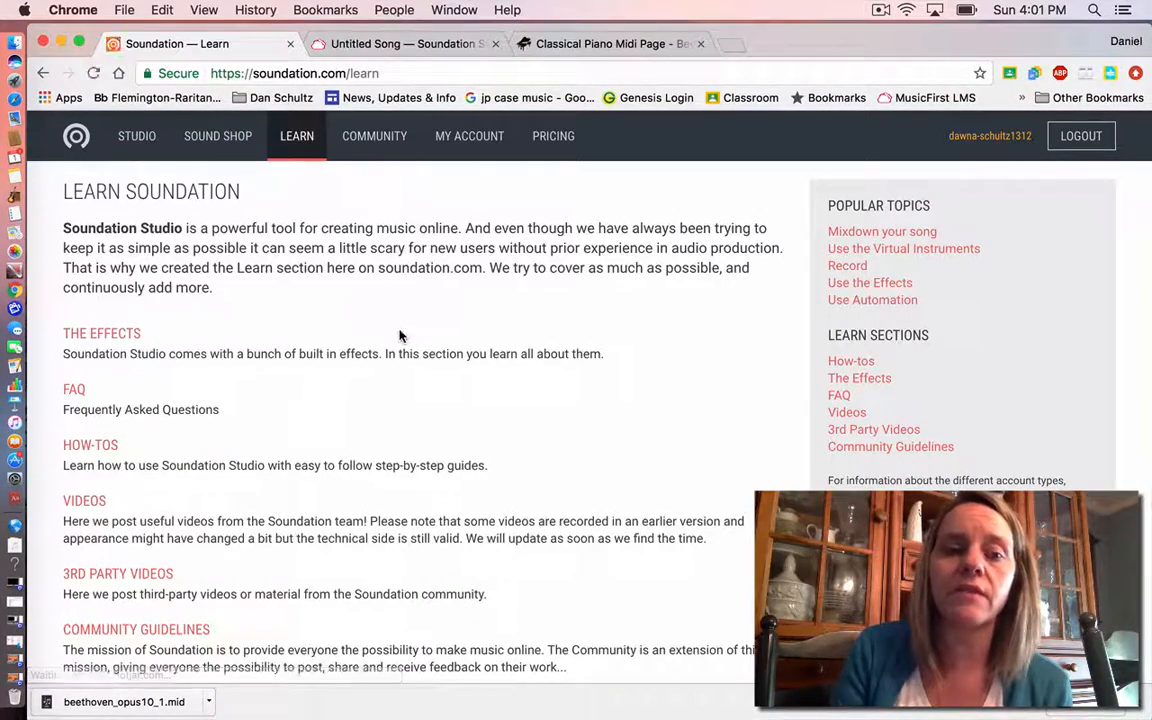
pyautogui.scroll(-5, 400, 336)
pyautogui.scroll(5, 400, 336)
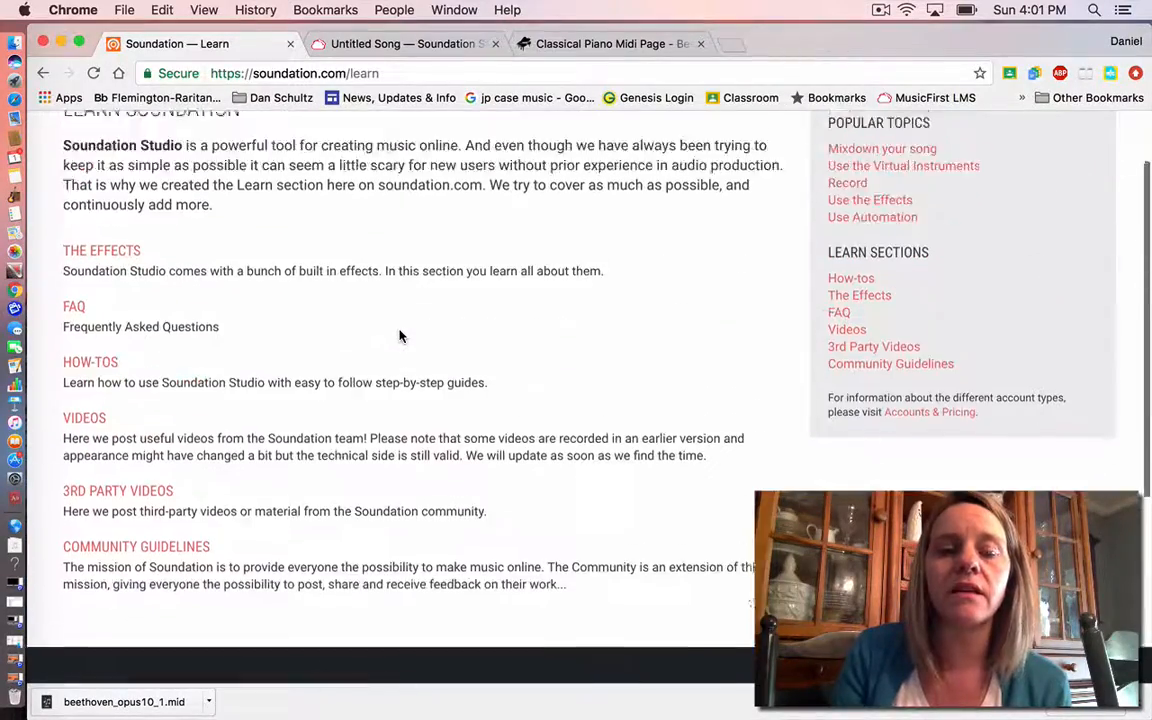
pyautogui.scroll(1, 399, 330)
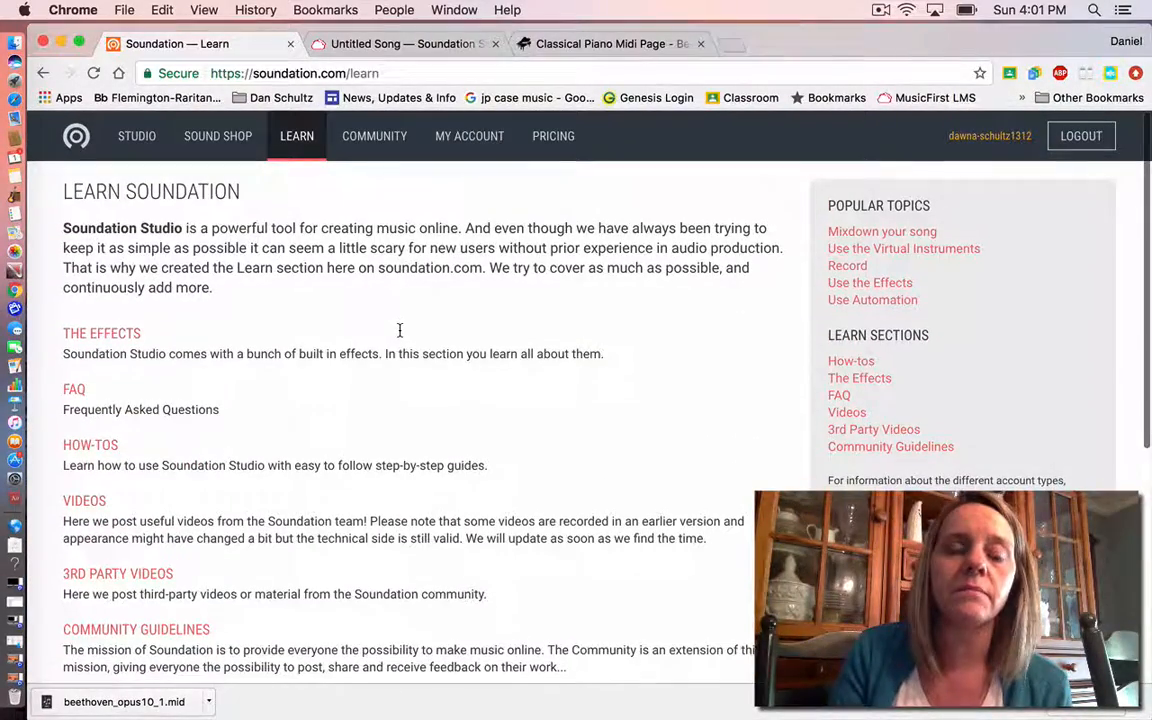
pyautogui.click(87, 336)
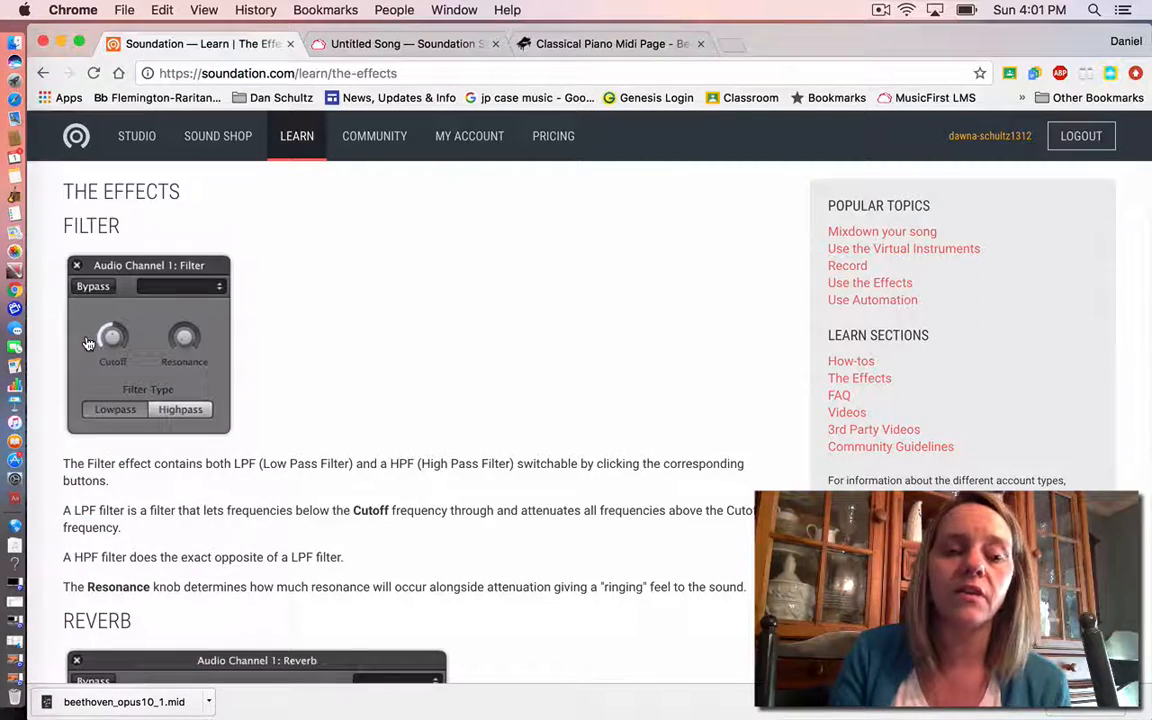
pyautogui.scroll(-5, 302, 545)
pyautogui.scroll(-1, 302, 545)
pyautogui.scroll(5, 302, 545)
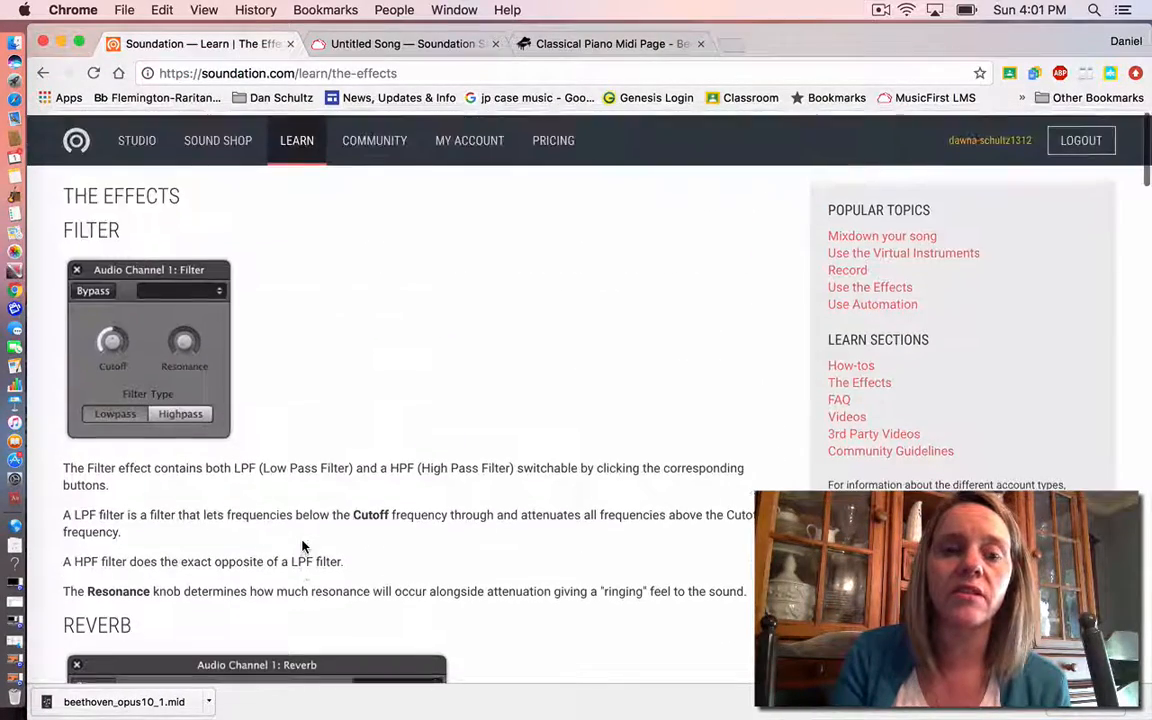
# Go back to the Learn overview, view the Videos page and return to the overview.
pyautogui.click(43, 73)
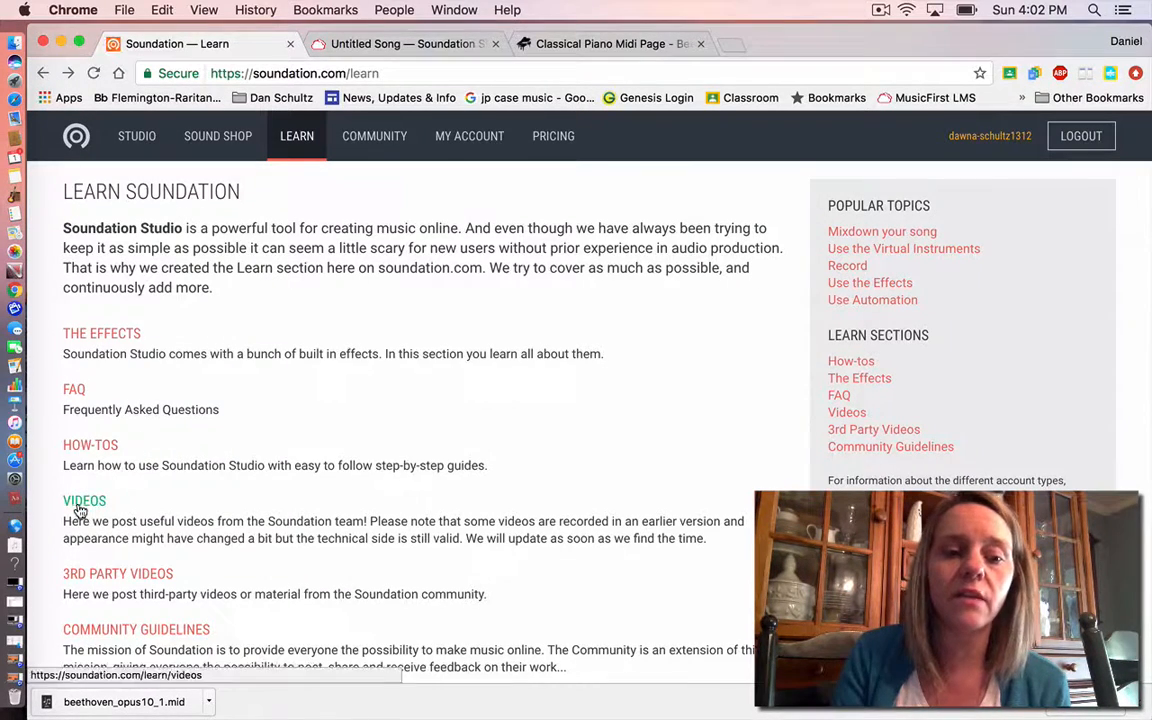
pyautogui.click(79, 505)
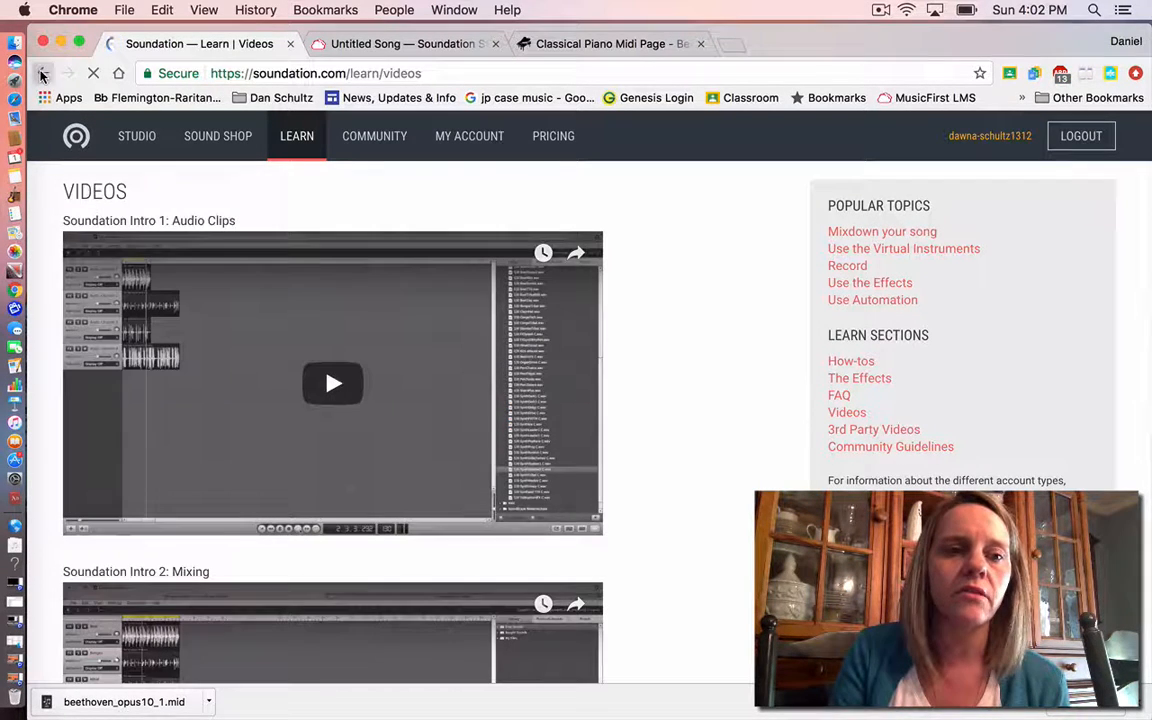
pyautogui.press('super+Left')
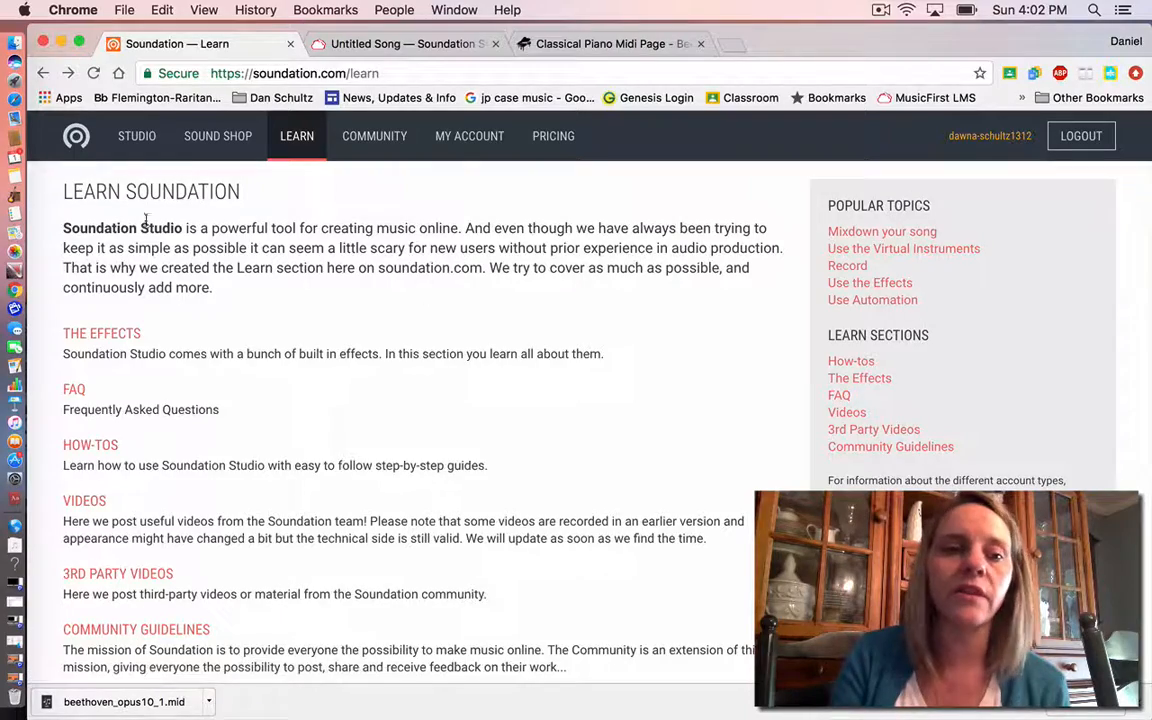
# Return to the Soundation home page and look through it down to the Soundation in Hangouts section.
pyautogui.click(78, 140)
pyautogui.scroll(-5, 545, 440)
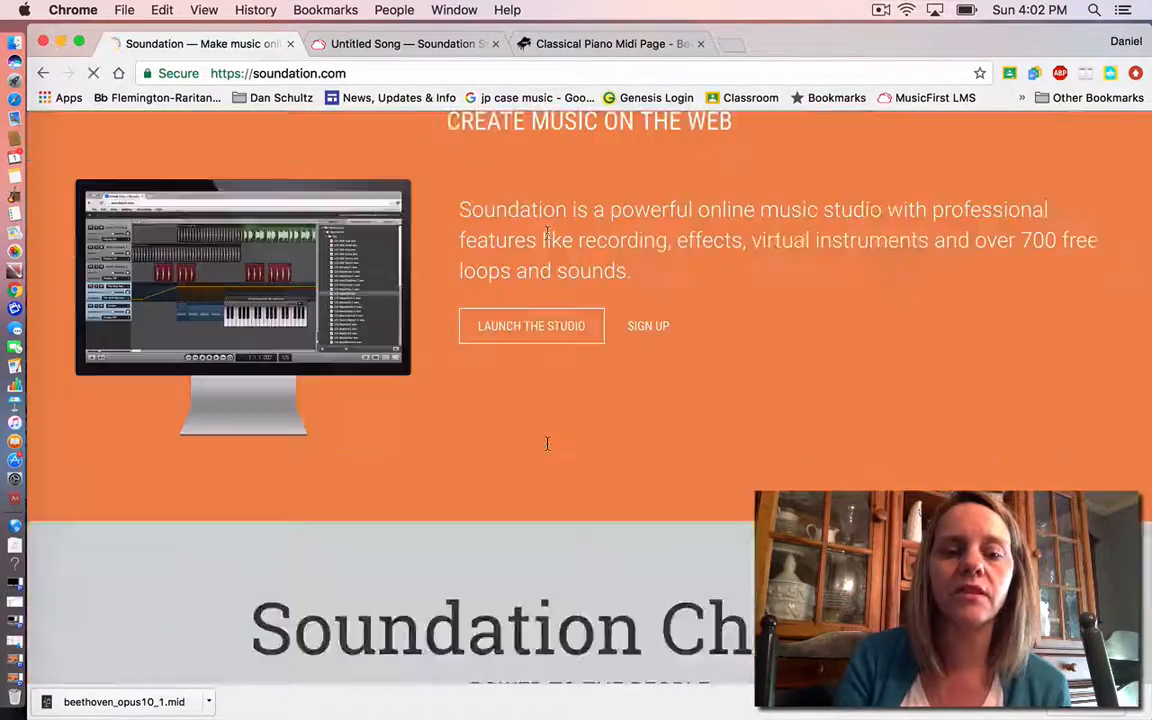
pyautogui.scroll(-10, 547, 443)
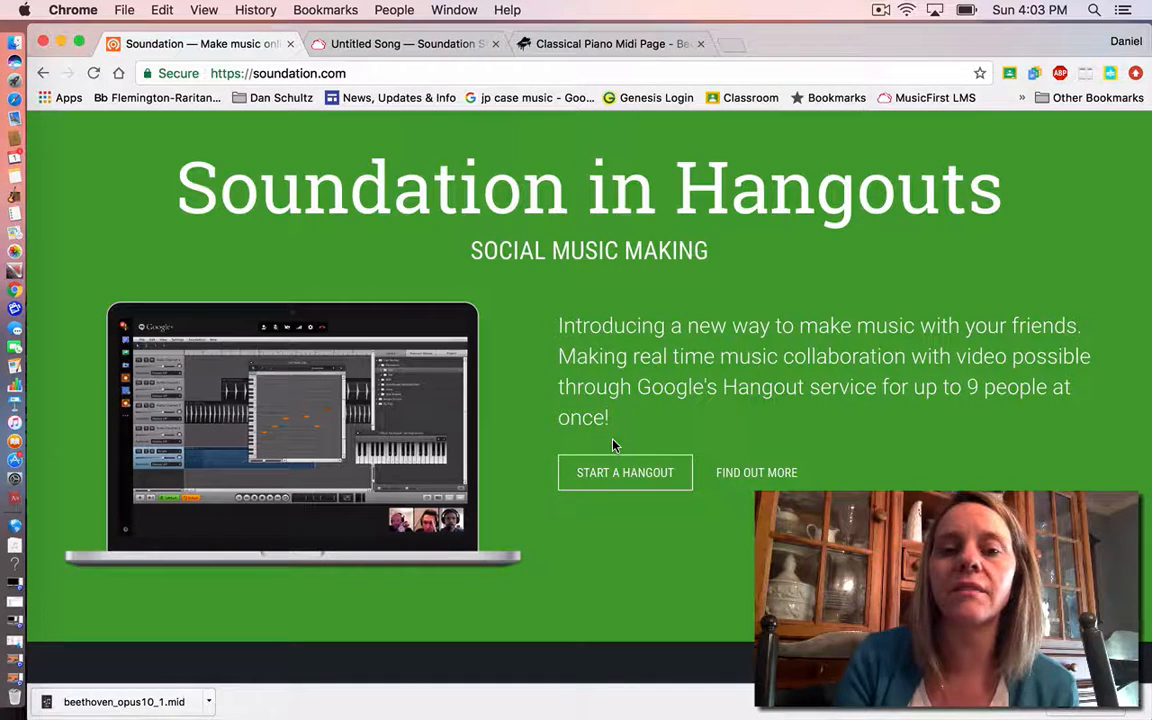
pyautogui.scroll(3, 614, 445)
pyautogui.scroll(-2, 614, 445)
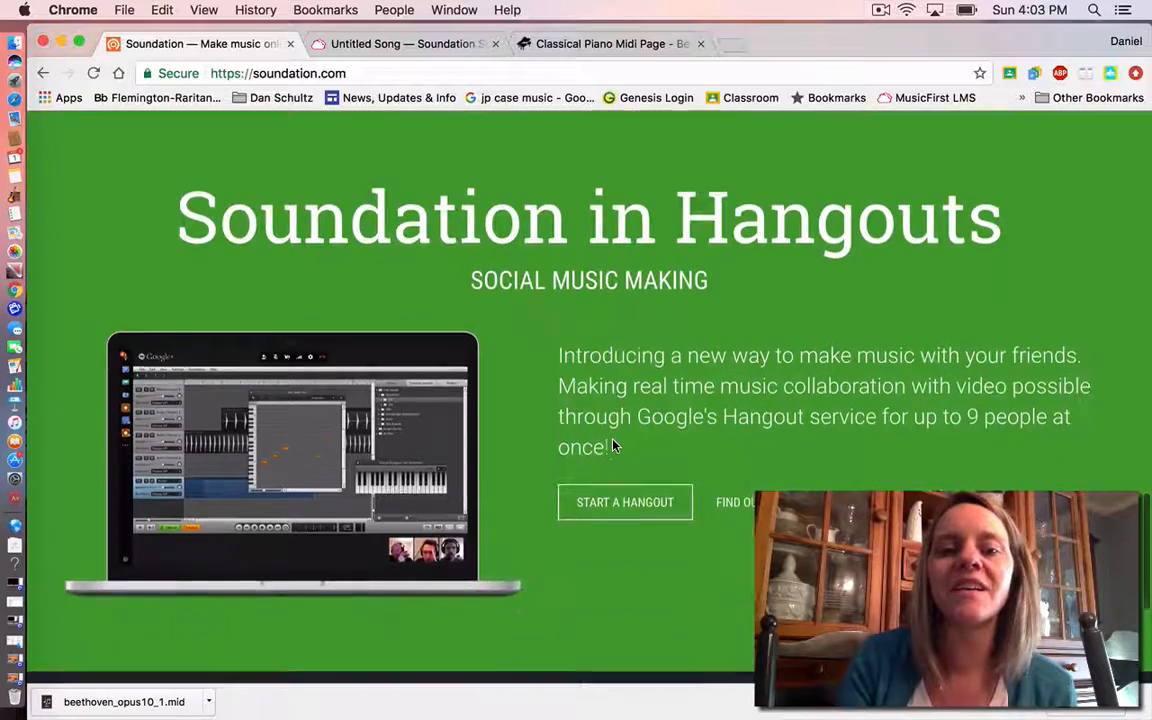
pyautogui.scroll(10, 614, 445)
pyautogui.scroll(5, 614, 446)
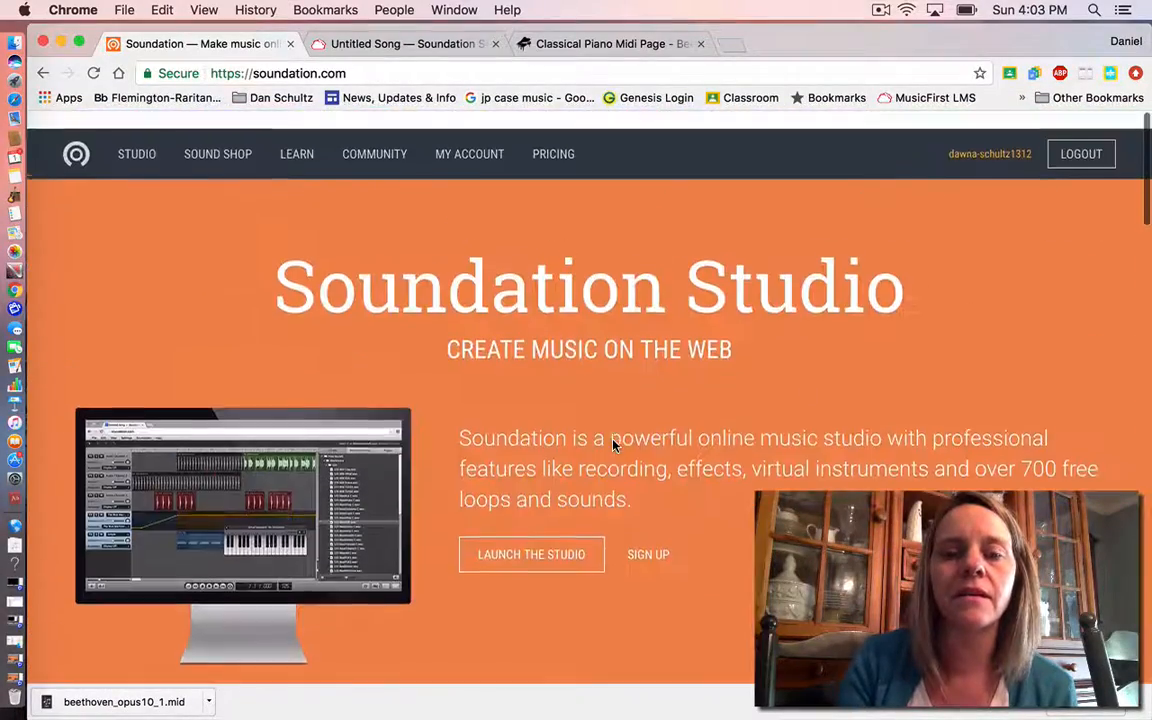
# Open the pricing page and review the account types, the FAQ and the footer links.
pyautogui.click(550, 140)
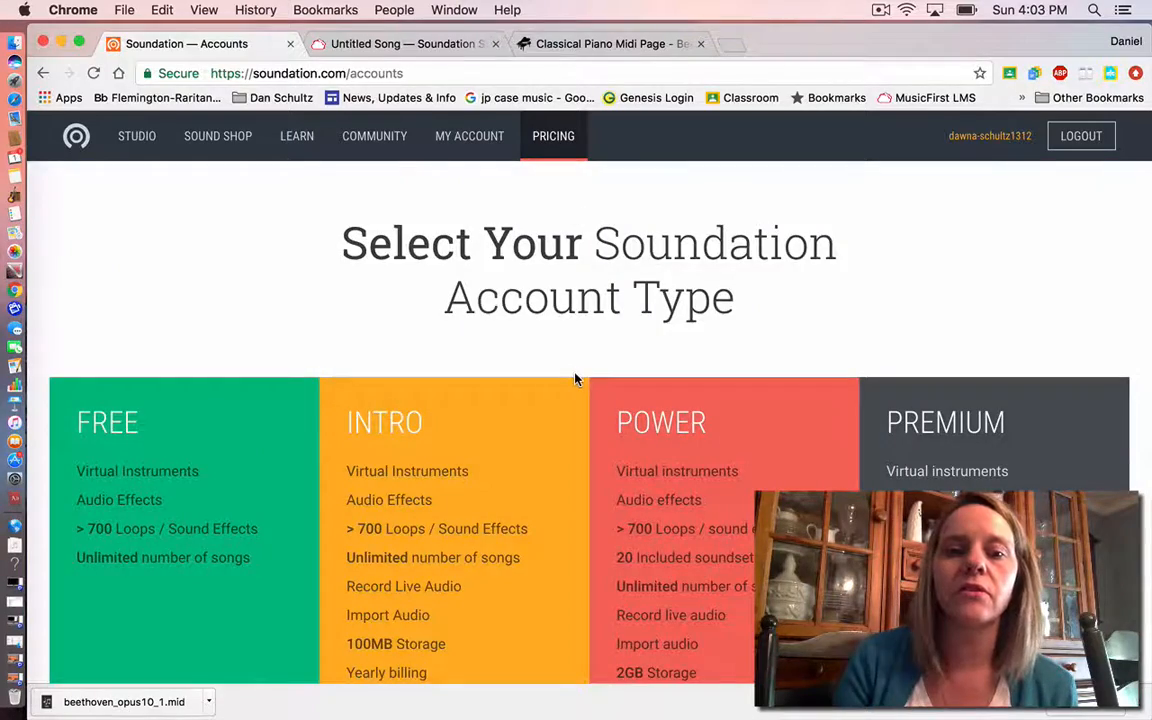
pyautogui.scroll(-3, 575, 380)
pyautogui.scroll(-1, 575, 379)
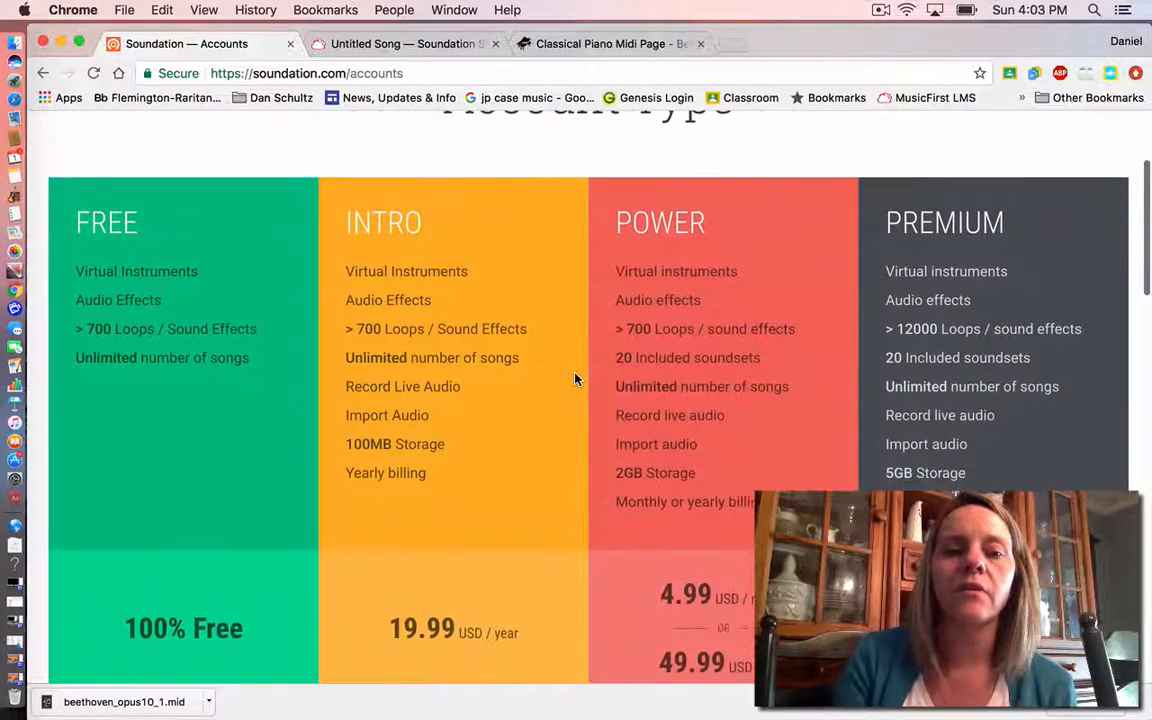
pyautogui.scroll(-1, 575, 379)
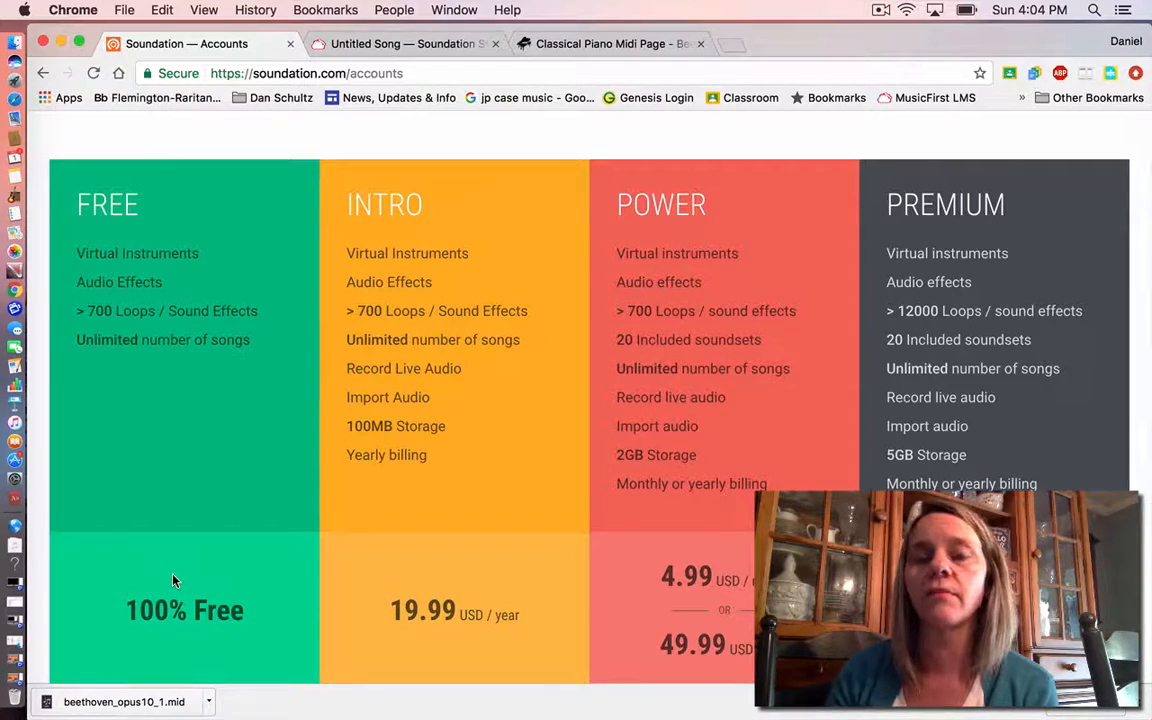
pyautogui.scroll(-15, 172, 580)
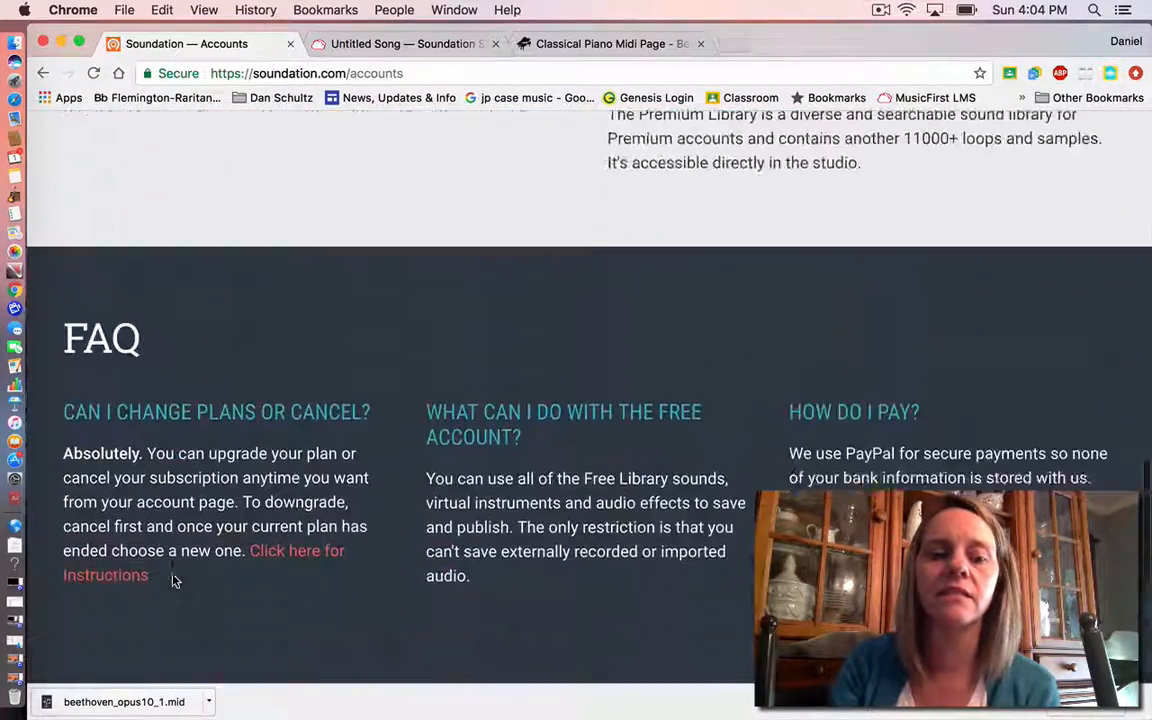
pyautogui.scroll(-2, 172, 578)
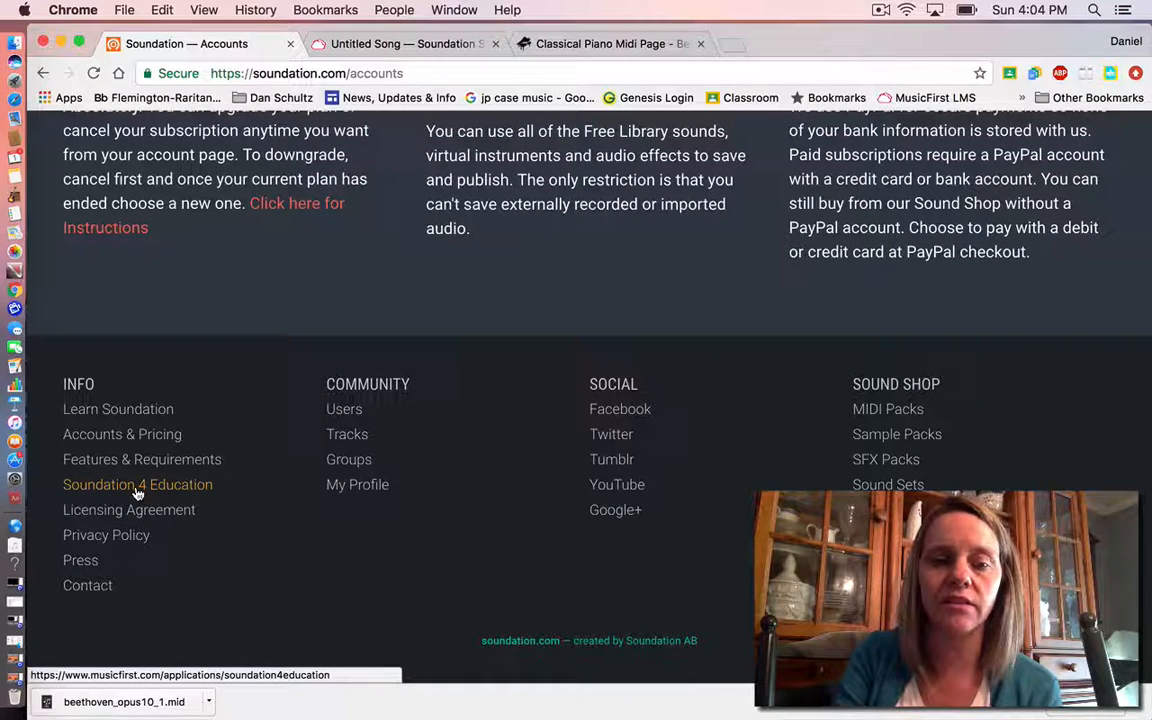
# Open the Soundation 4 Education page and choose its Try for FREE option.
pyautogui.click(137, 487)
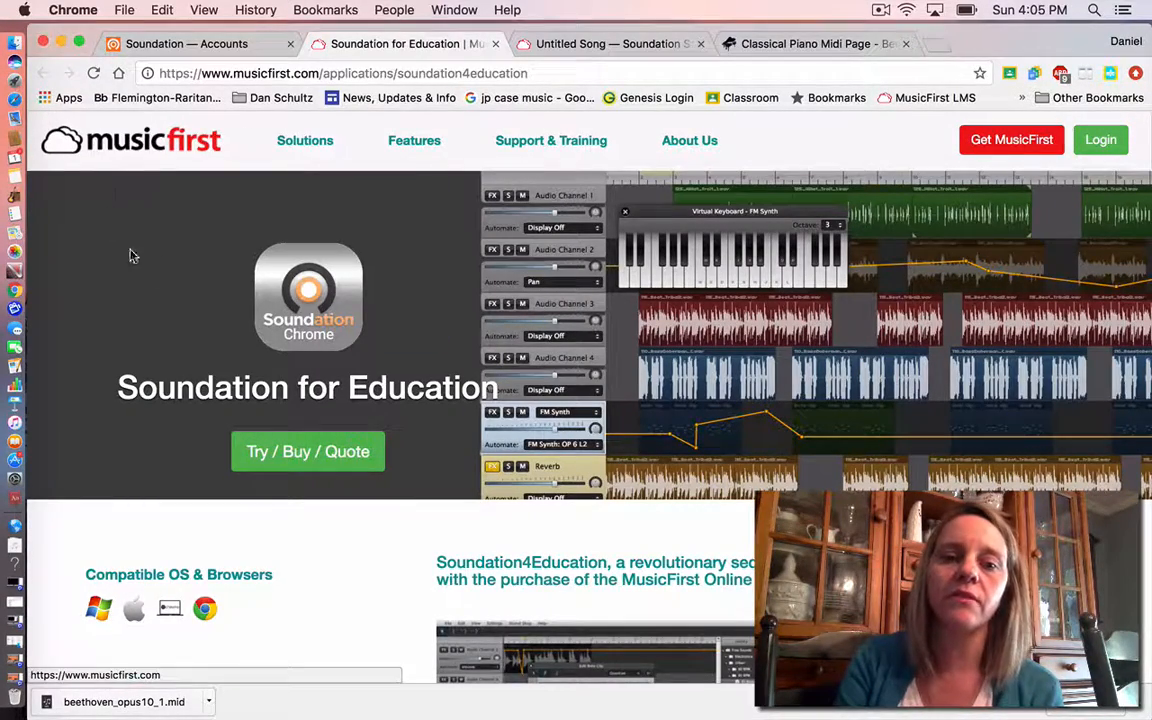
pyautogui.click(282, 455)
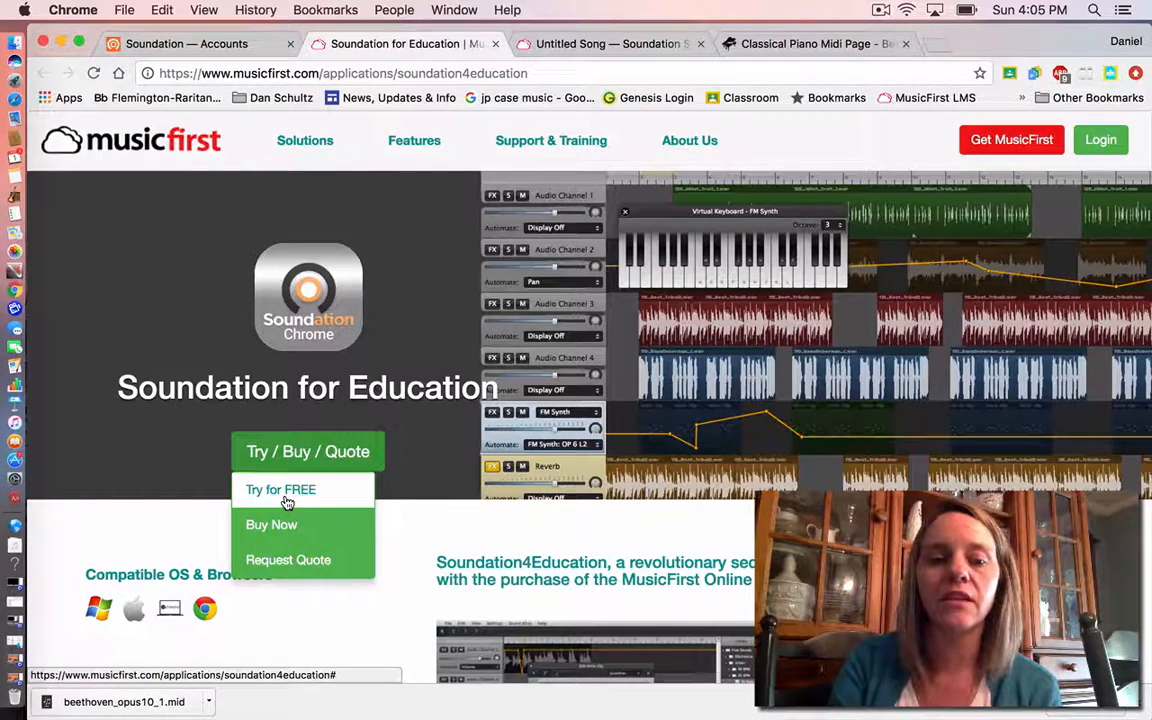
pyautogui.click(287, 500)
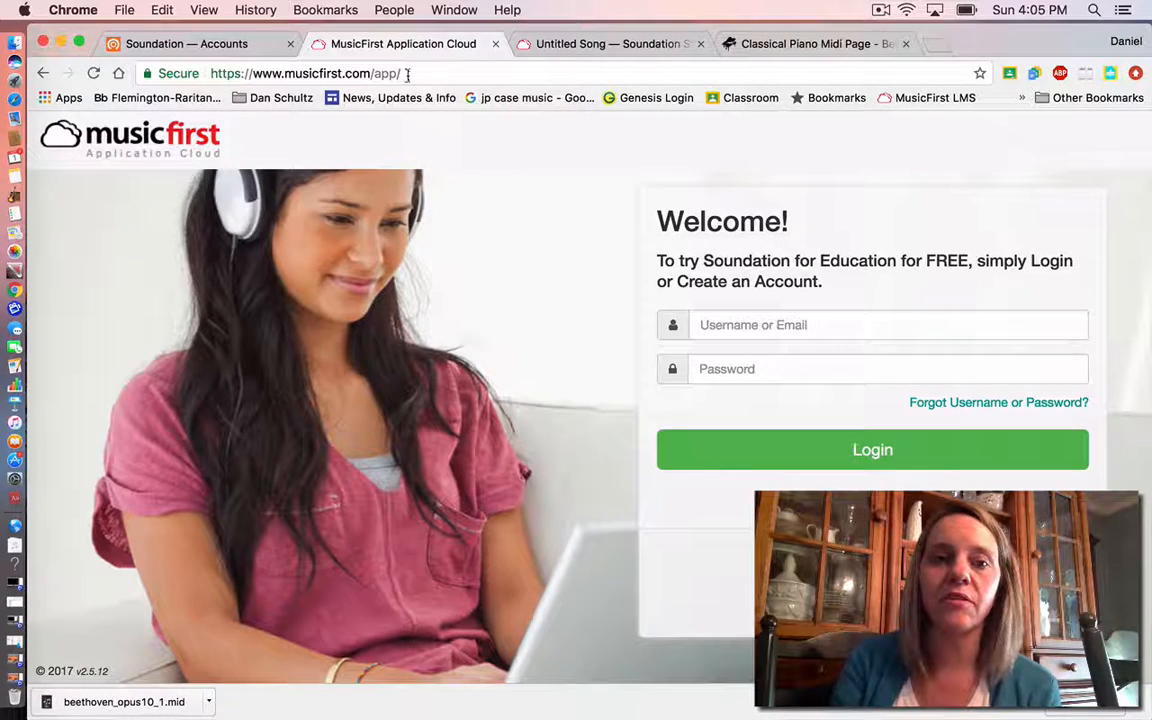
# Switch back to the Soundation accounts page and compare the Free, Intro, Power and Premium plans.
pyautogui.click(183, 45)
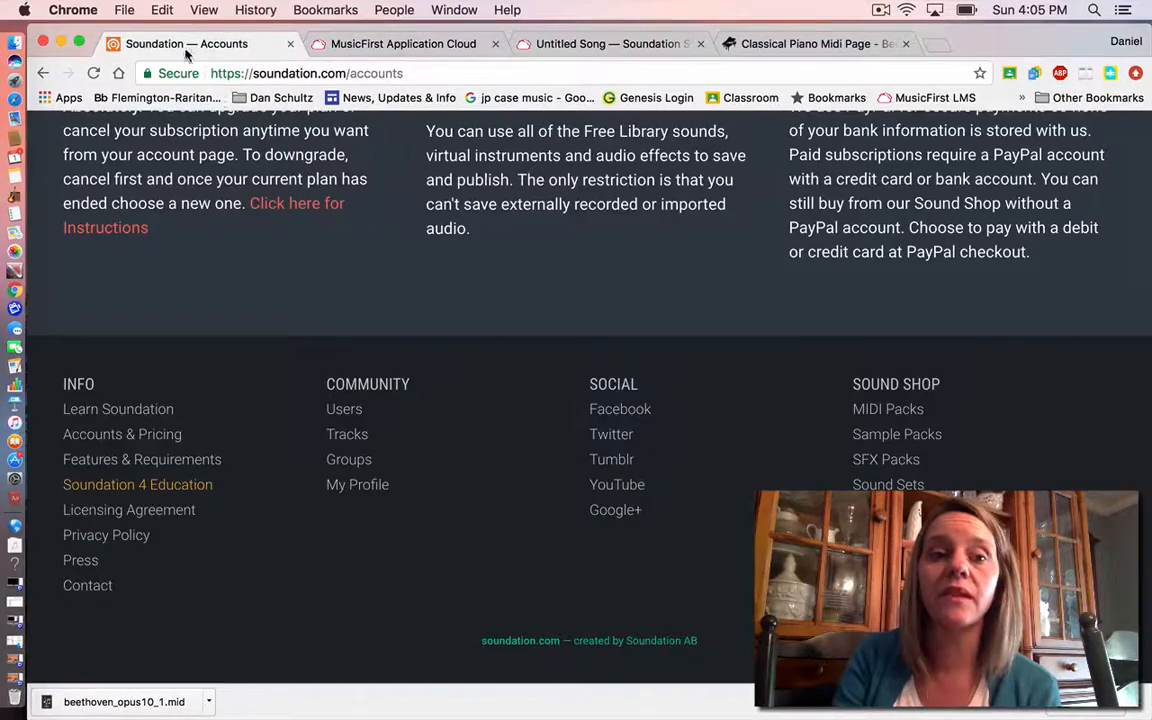
pyautogui.scroll(10, 319, 357)
pyautogui.scroll(10, 319, 360)
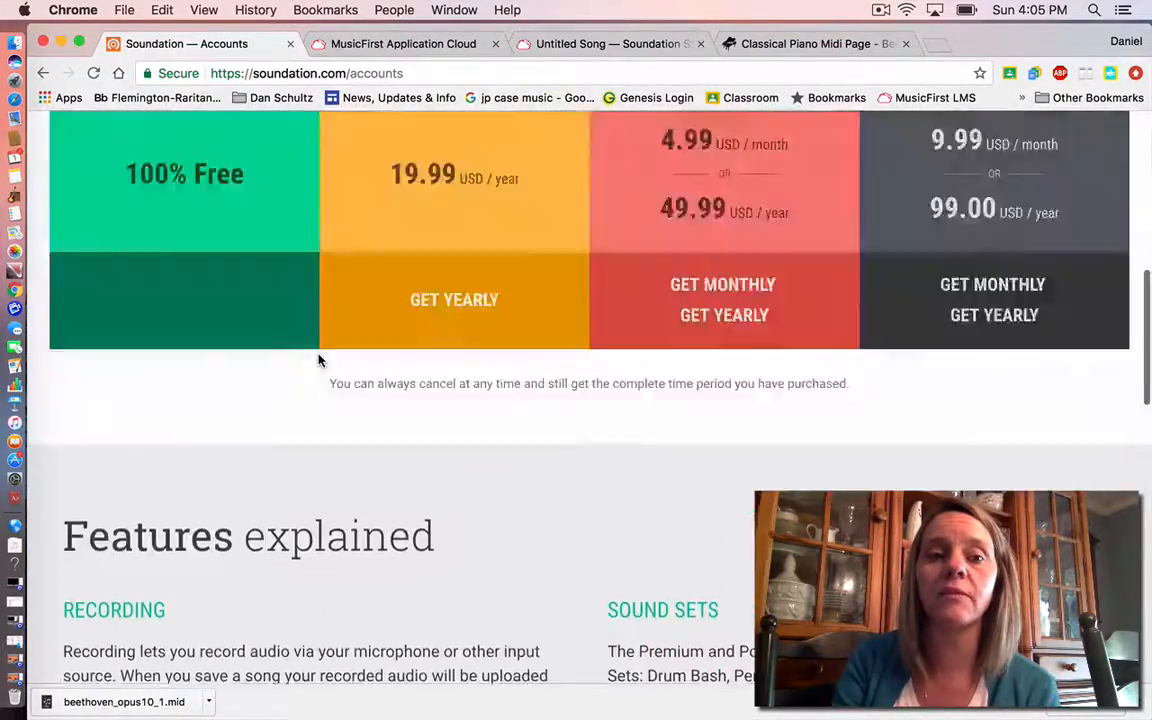
pyautogui.scroll(-2, 319, 360)
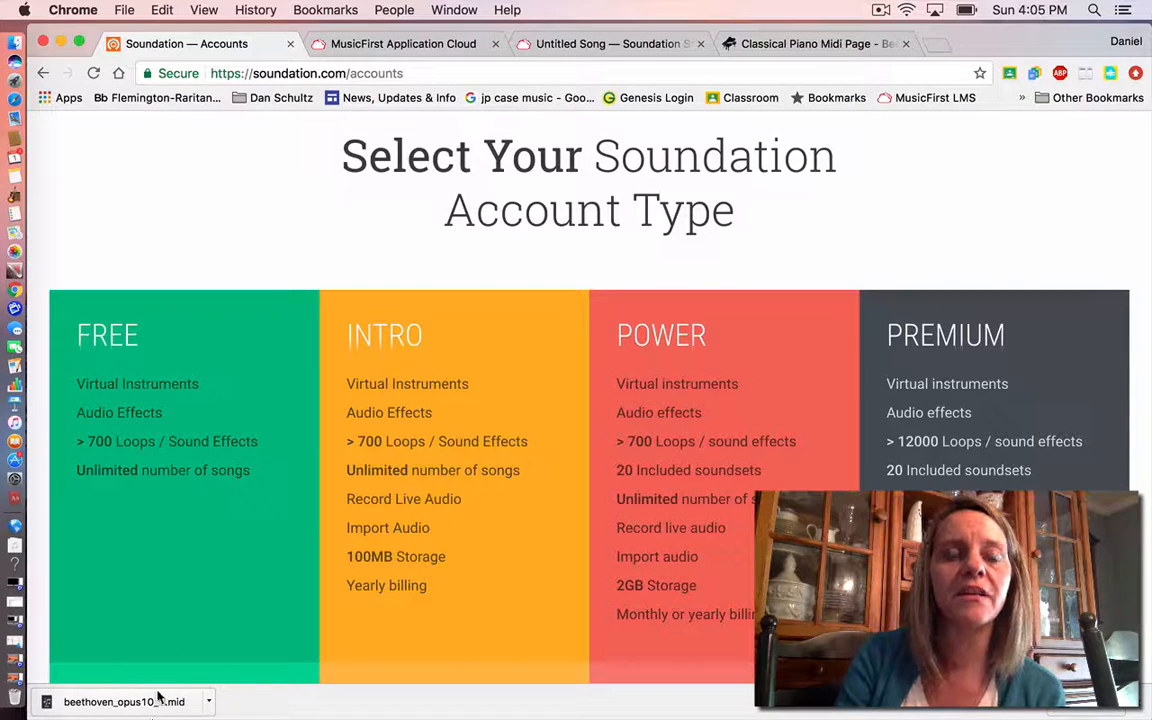
pyautogui.scroll(2, 428, 372)
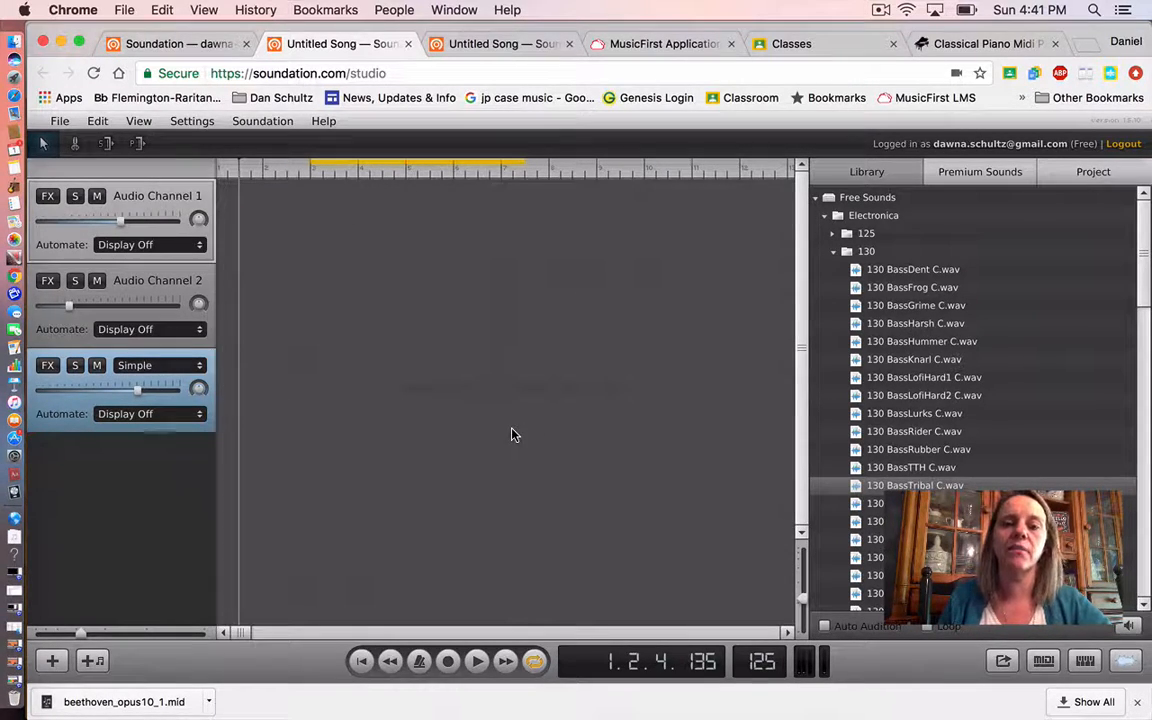
# Collapse the Electronica folder to view the main Free Sounds categories, and expand it again.
pyautogui.click(825, 215)
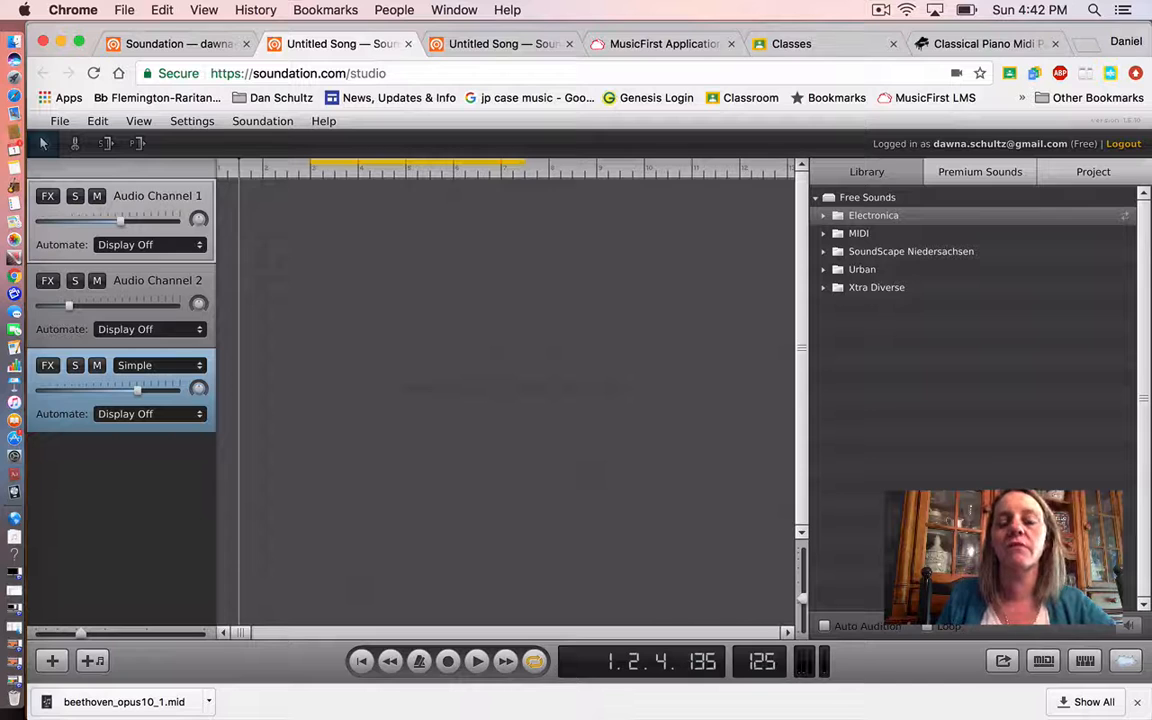
pyautogui.click(823, 216)
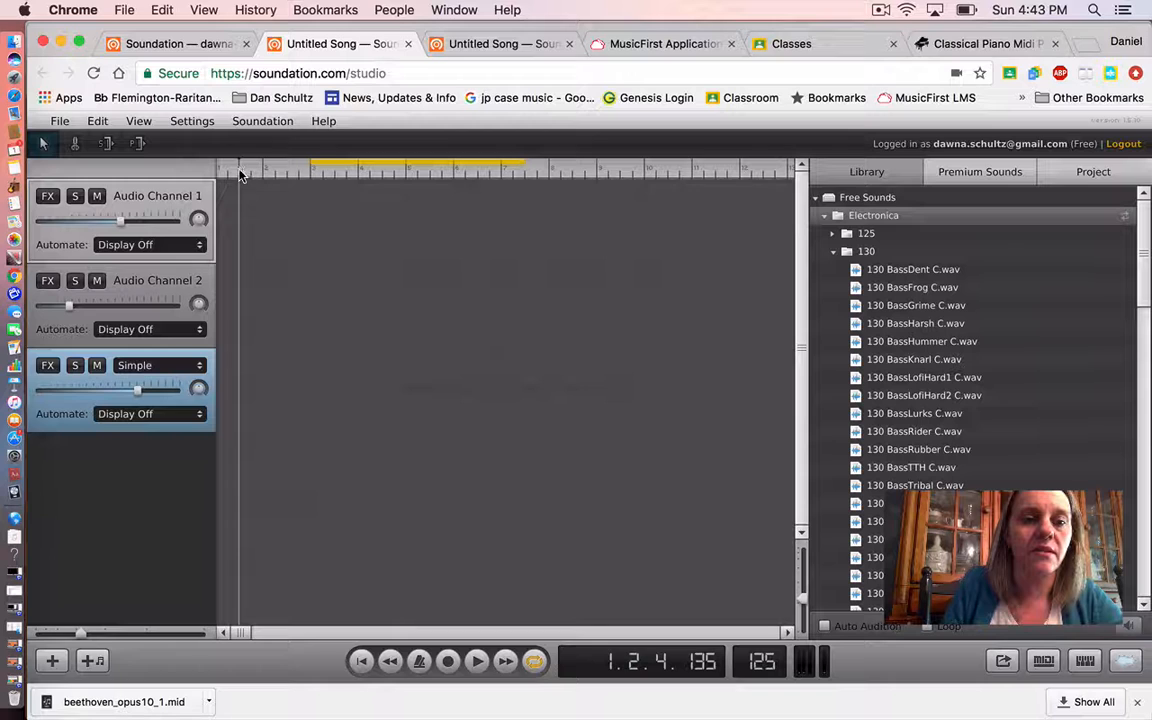
# Record a live audio clip on Audio Channel 1 from the start of the song and return the playhead to the start.
pyautogui.moveTo(224, 175); pyautogui.dragTo(215, 173)
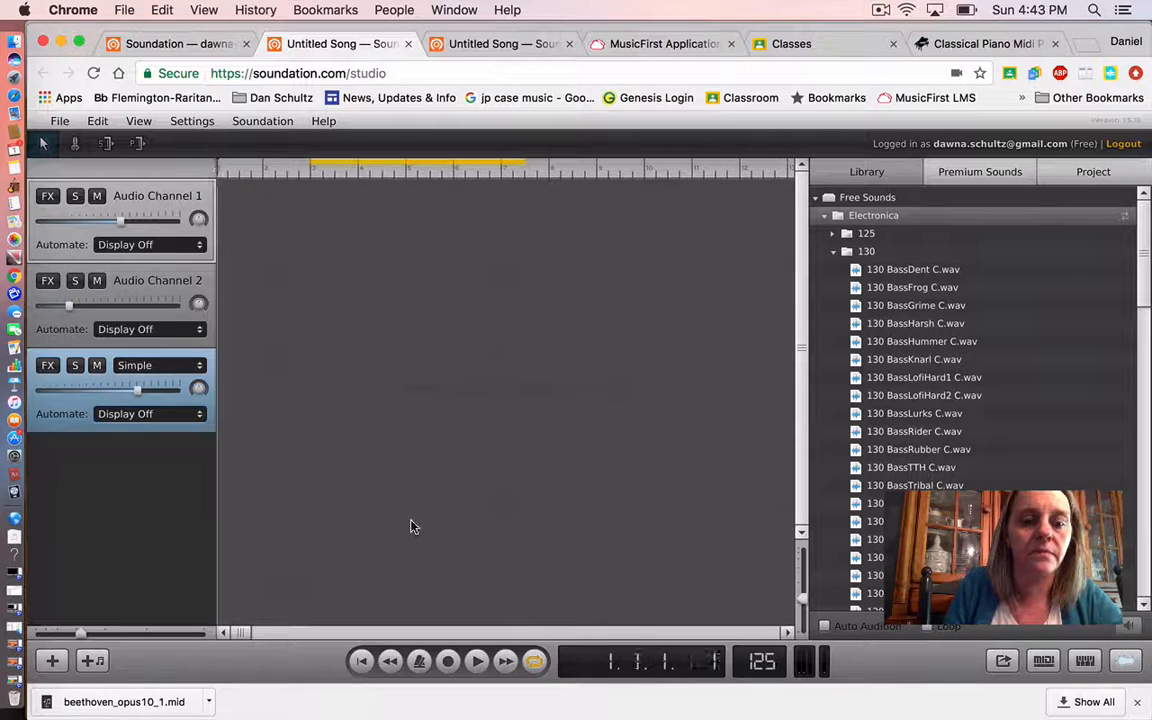
pyautogui.click(449, 661)
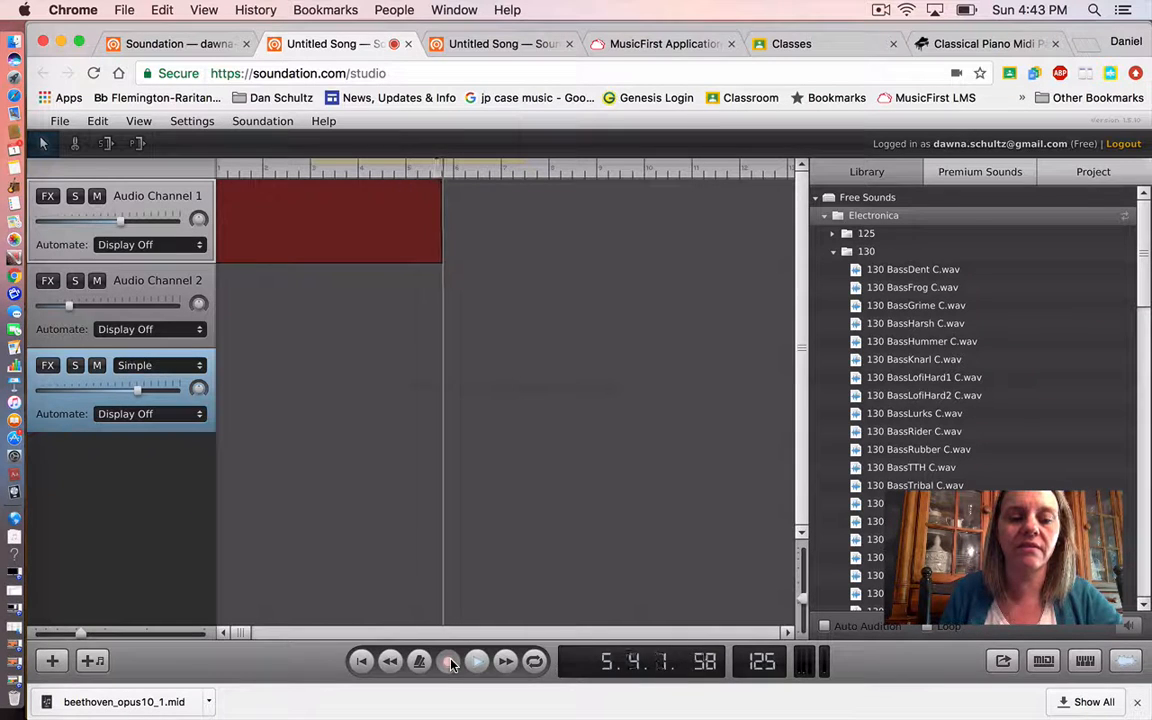
pyautogui.click(450, 662)
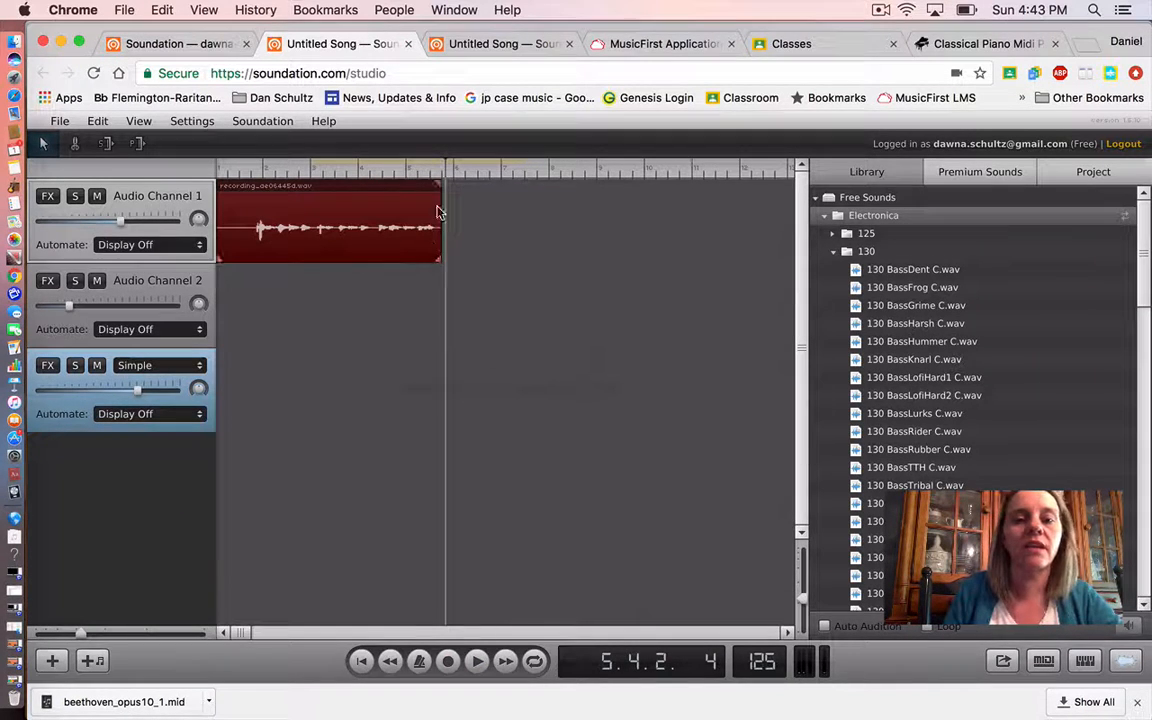
pyautogui.moveTo(450, 176); pyautogui.dragTo(216, 180)
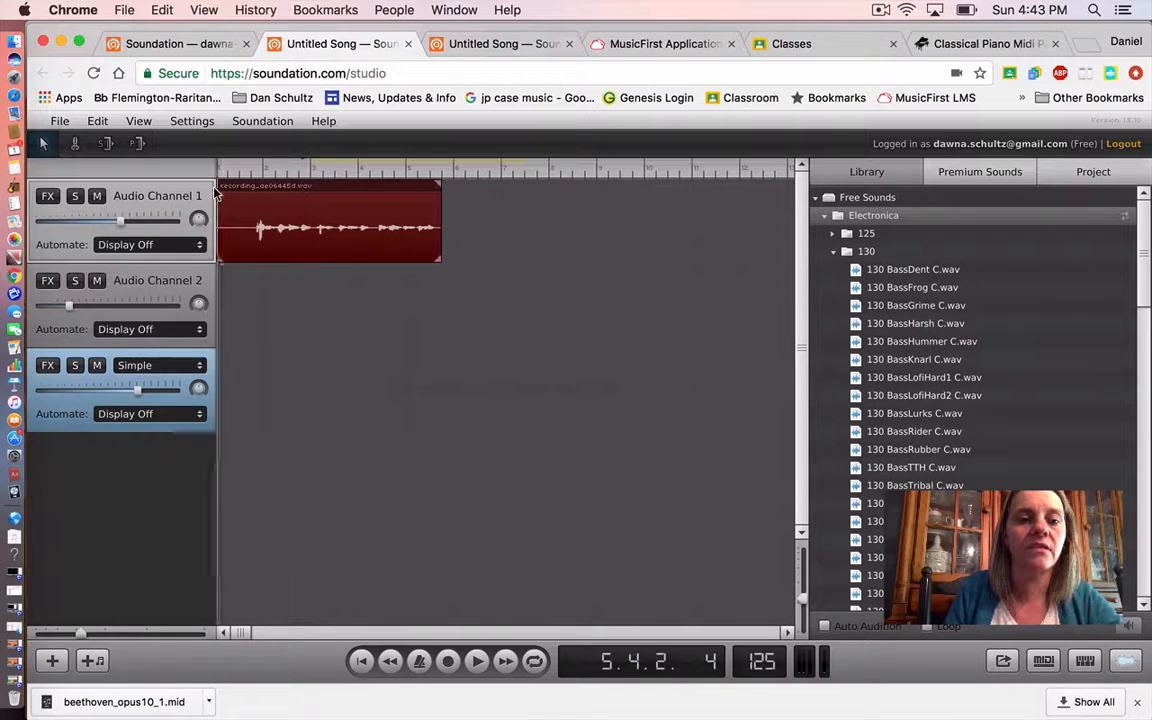
# Play back the recorded clip on Audio Channel 1, delete the short stray recording at bar 7, and return the playhead to the start.
pyautogui.click(474, 668)
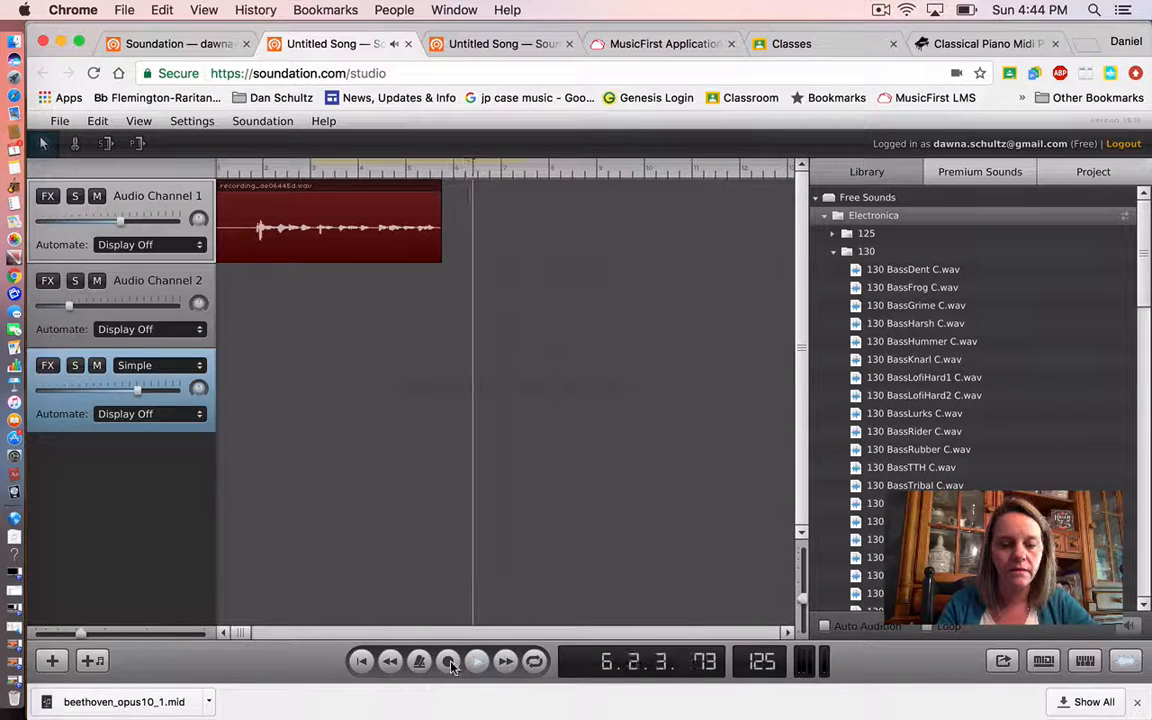
pyautogui.click(450, 664)
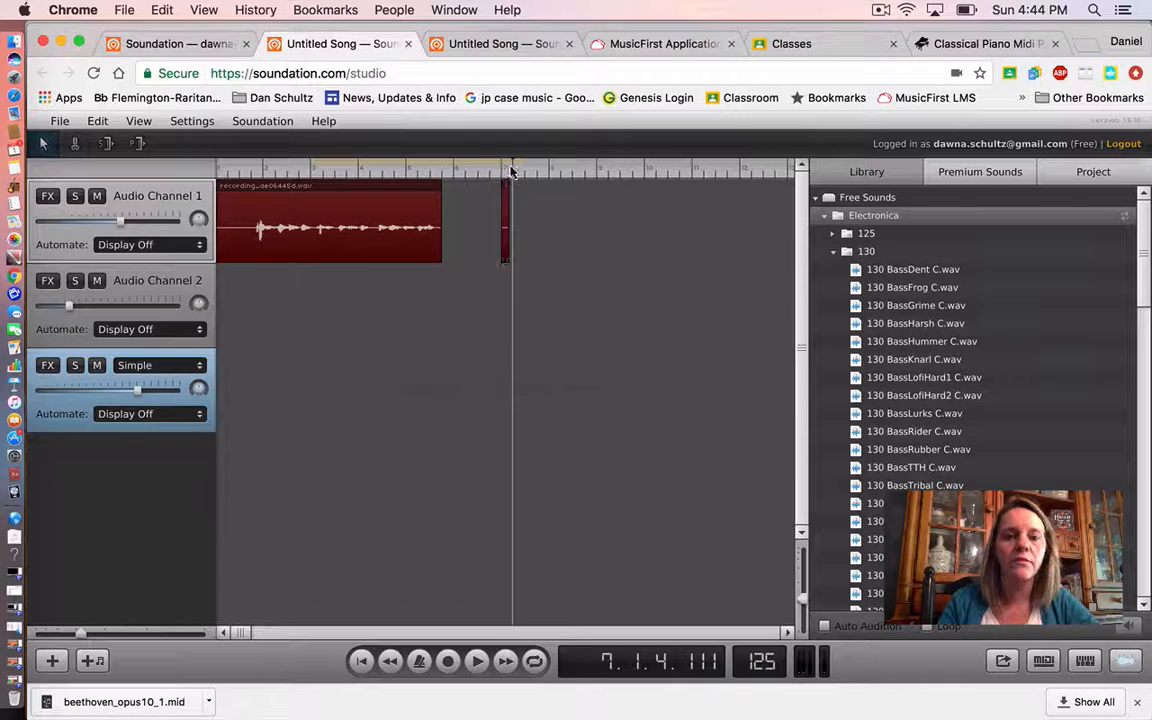
pyautogui.moveTo(510, 172); pyautogui.dragTo(208, 180)
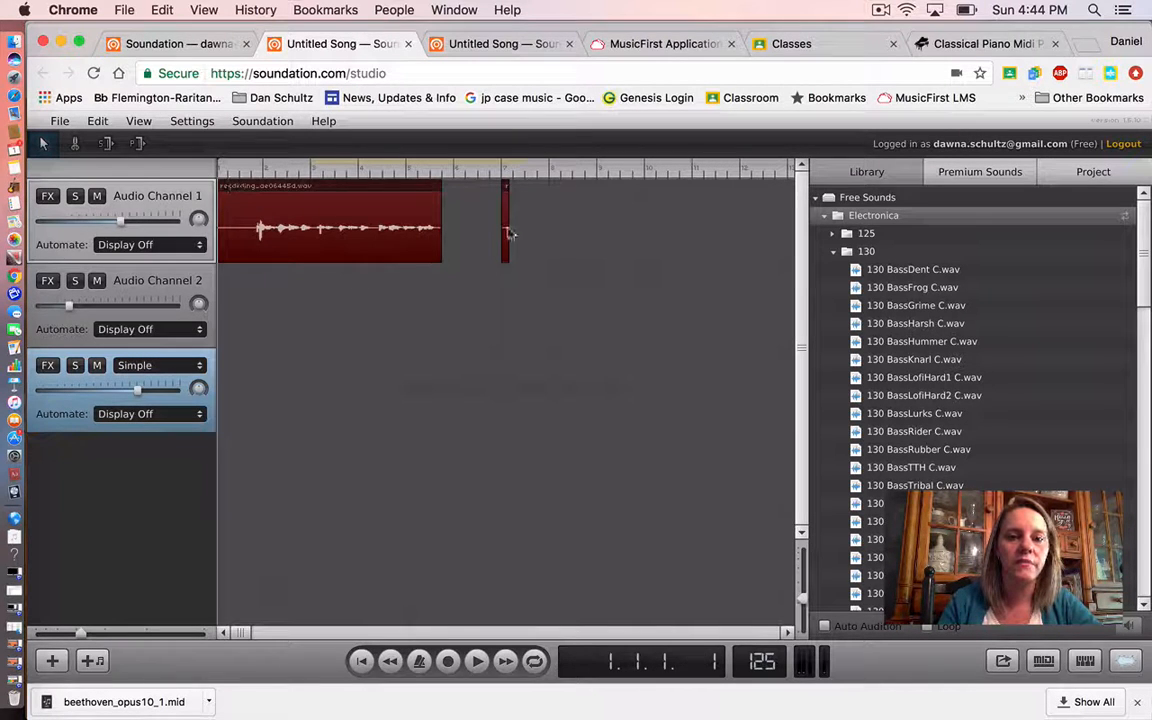
pyautogui.click(506, 231)
pyautogui.press('Delete')
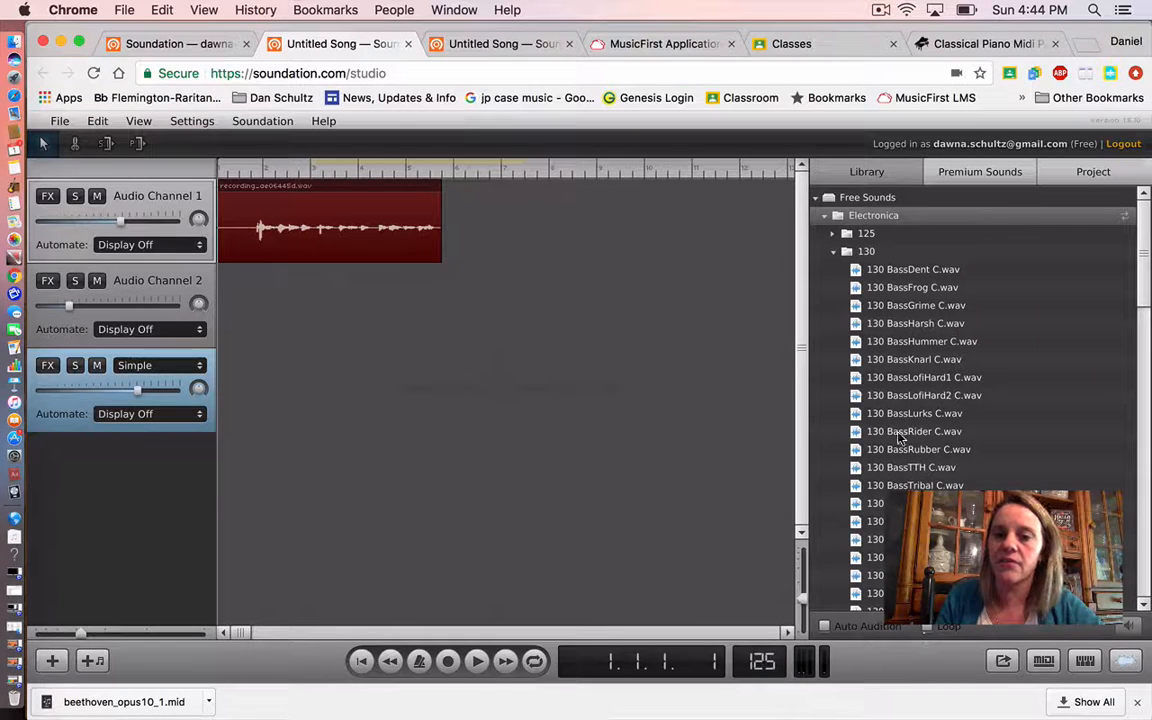
# Preview the 130 BassHummer C.wav and 130 BassTribal C.wav loops in the Electronica 130 folder.
pyautogui.scroll(-5, 910, 450)
pyautogui.scroll(5, 900, 438)
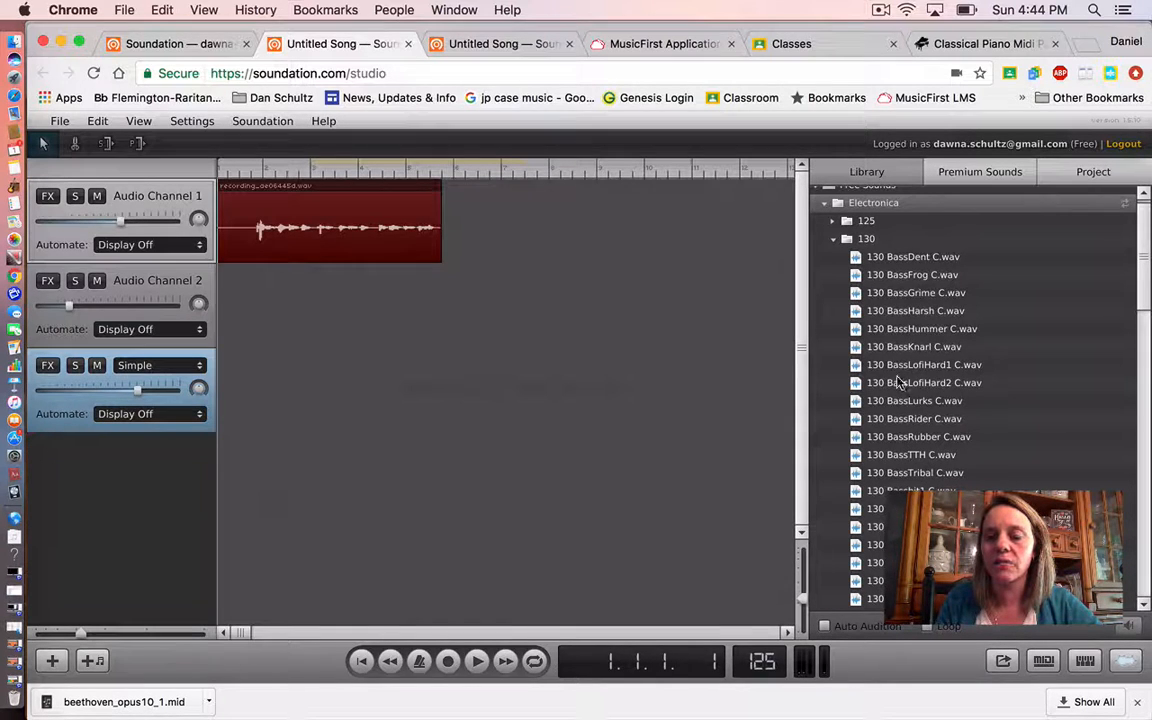
pyautogui.click(890, 330)
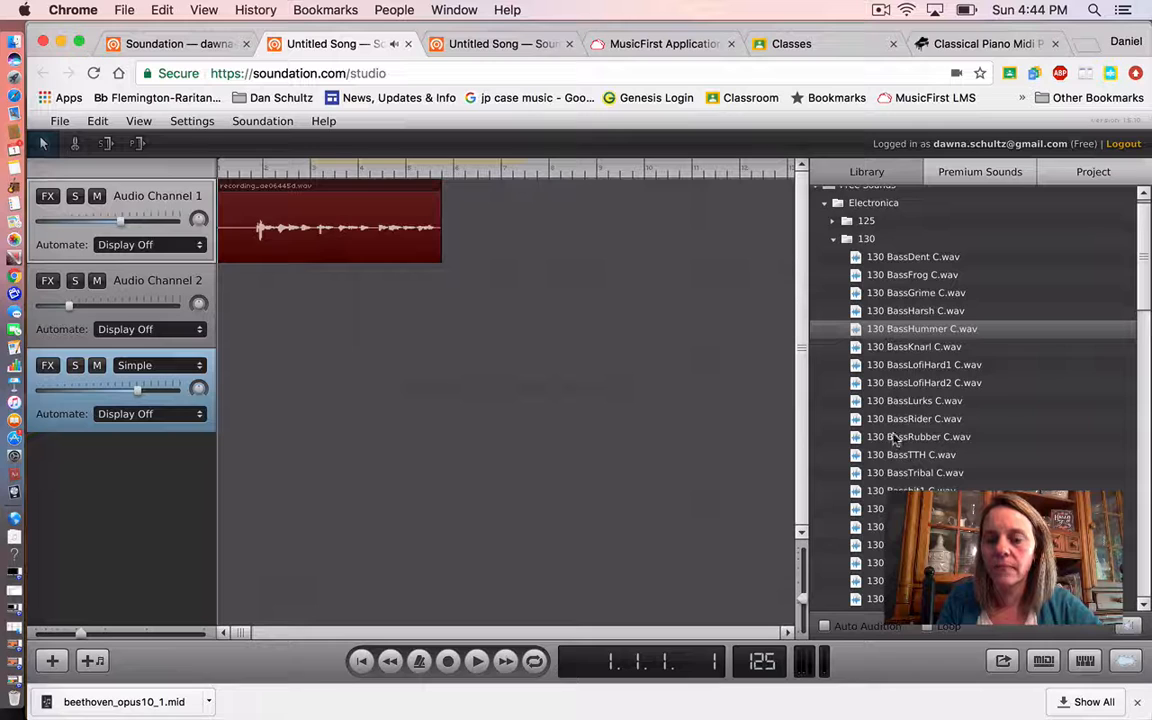
pyautogui.click(903, 473)
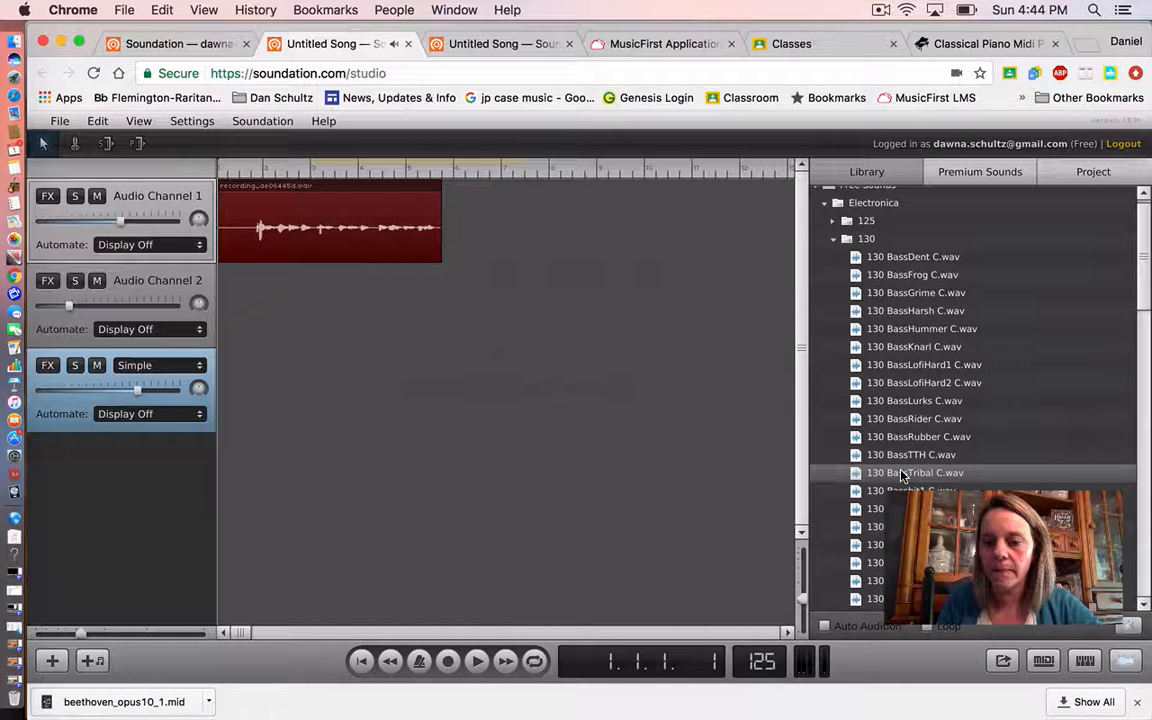
# Preview 130 BassRider C.wav and place it at the start of Audio Channel 2, time-stretched to the song's tempo.
pyautogui.click(895, 423)
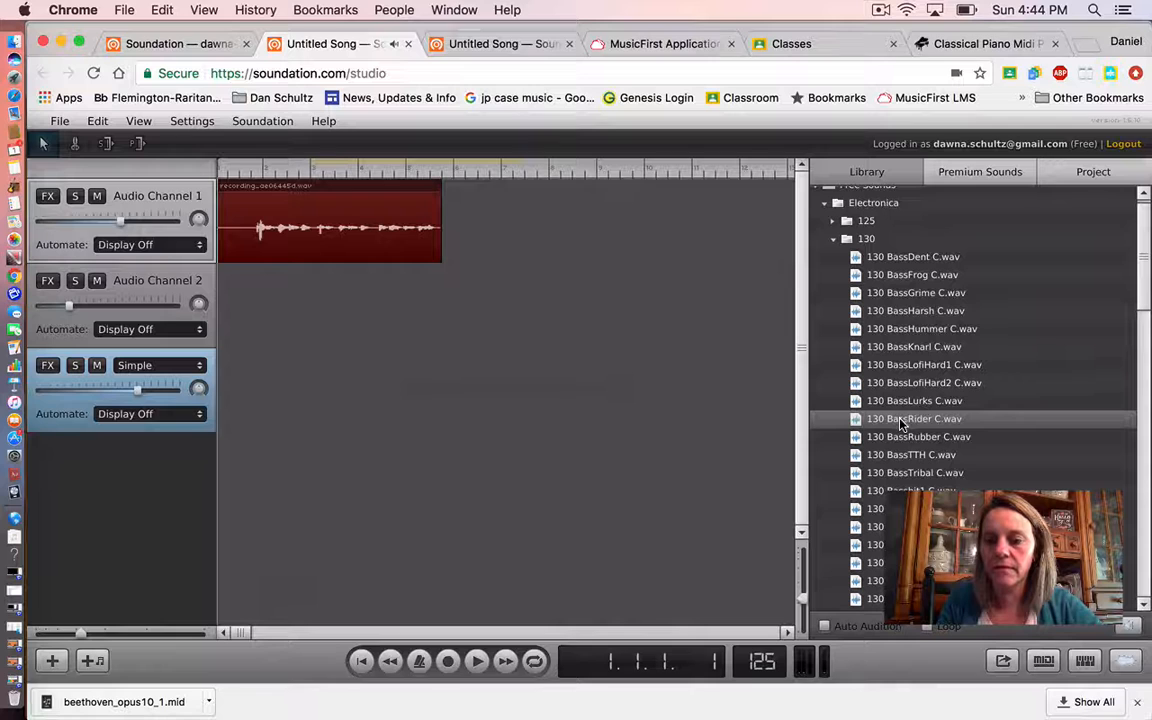
pyautogui.moveTo(900, 424); pyautogui.dragTo(312, 311)
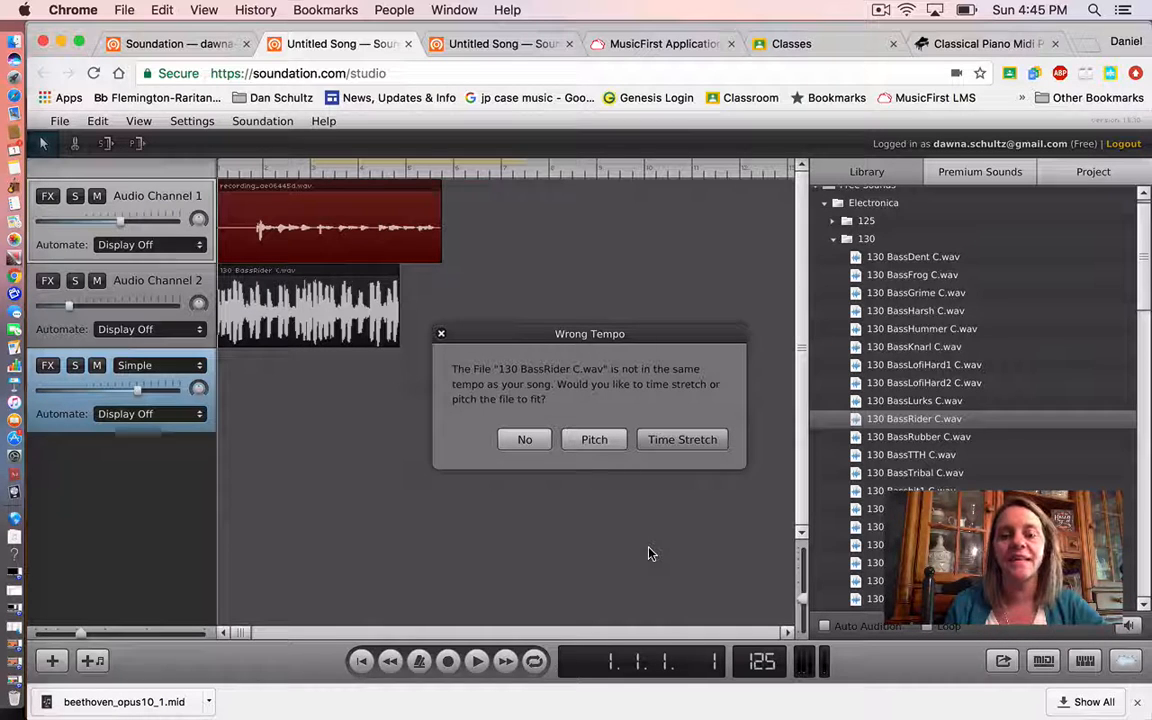
pyautogui.click(676, 443)
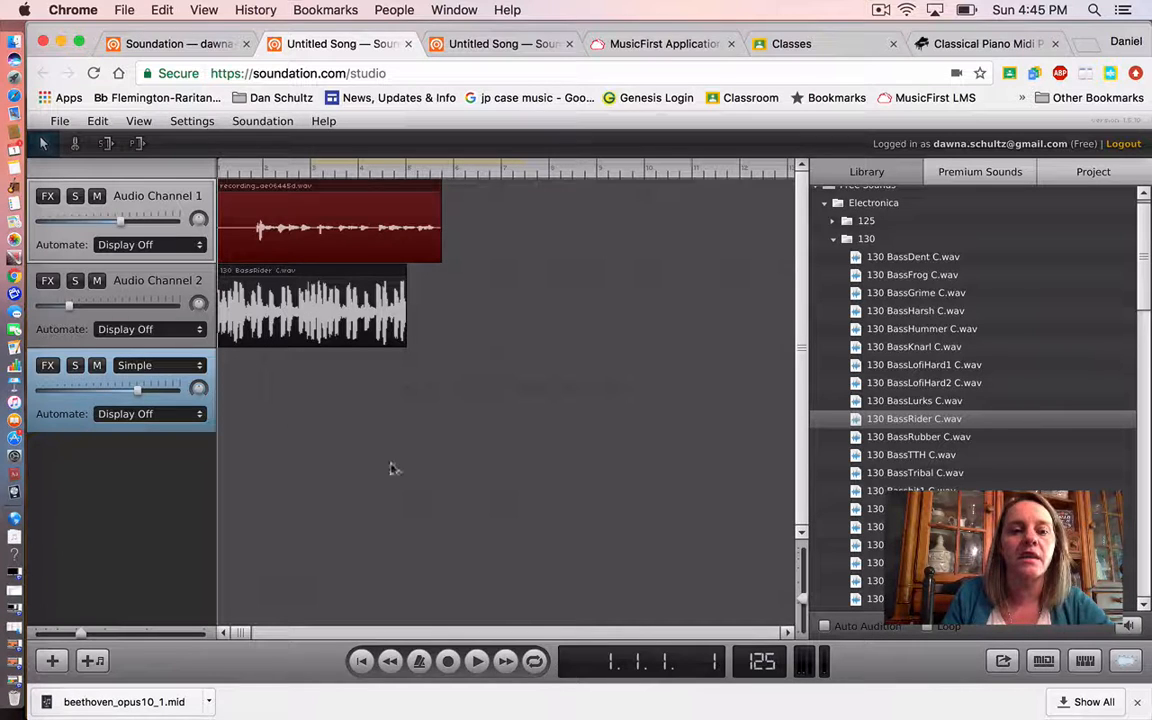
# Play the recording and bass loop together, and raise the volume of Audio Channel 2 and slightly that of Audio Channel 1.
pyautogui.click(477, 665)
pyautogui.press('XF86AudioRaiseVolume')
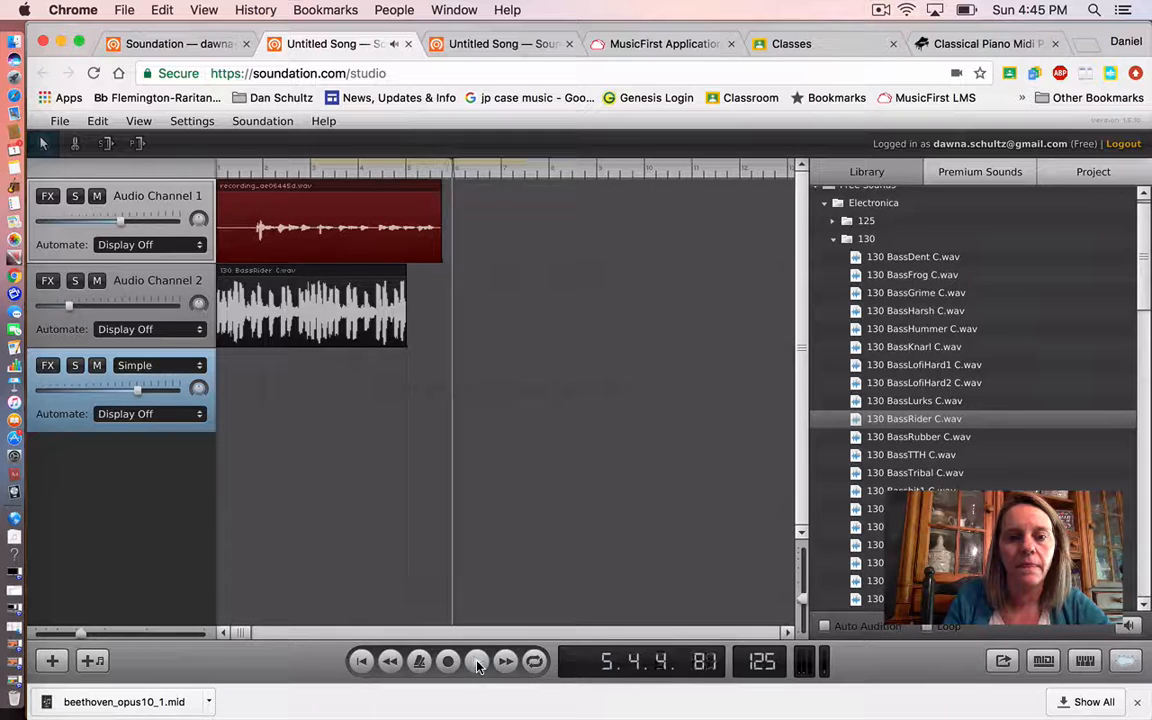
pyautogui.click(478, 666)
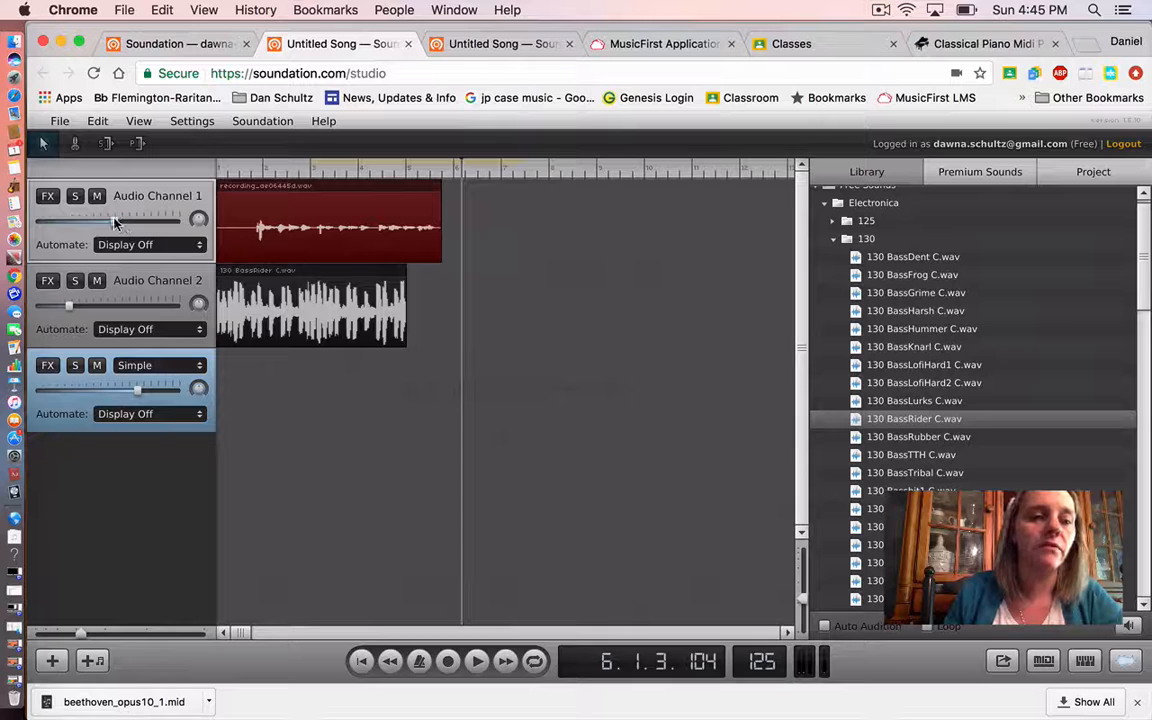
pyautogui.moveTo(68, 307); pyautogui.dragTo(87, 304)
pyautogui.moveTo(118, 223); pyautogui.dragTo(124, 222)
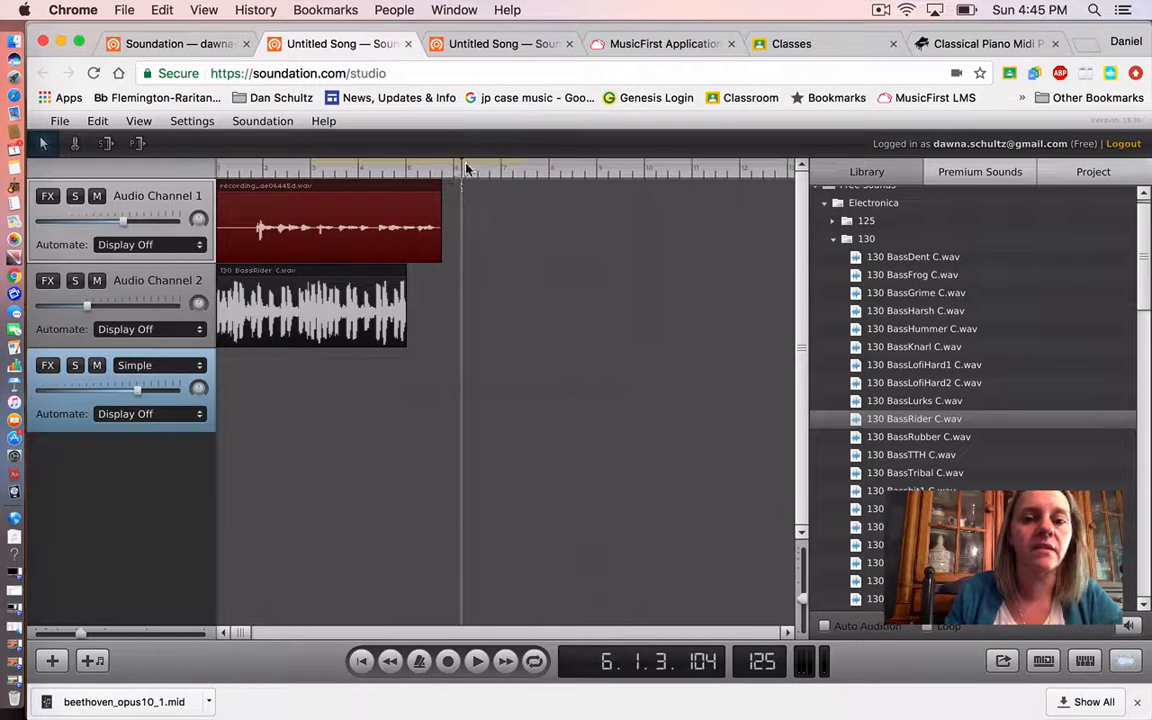
# Add a Reverb effect to Audio Channel 1 and play the song from the start to hear it.
pyautogui.moveTo(345, 182); pyautogui.dragTo(218, 180)
pyautogui.click(255, 198)
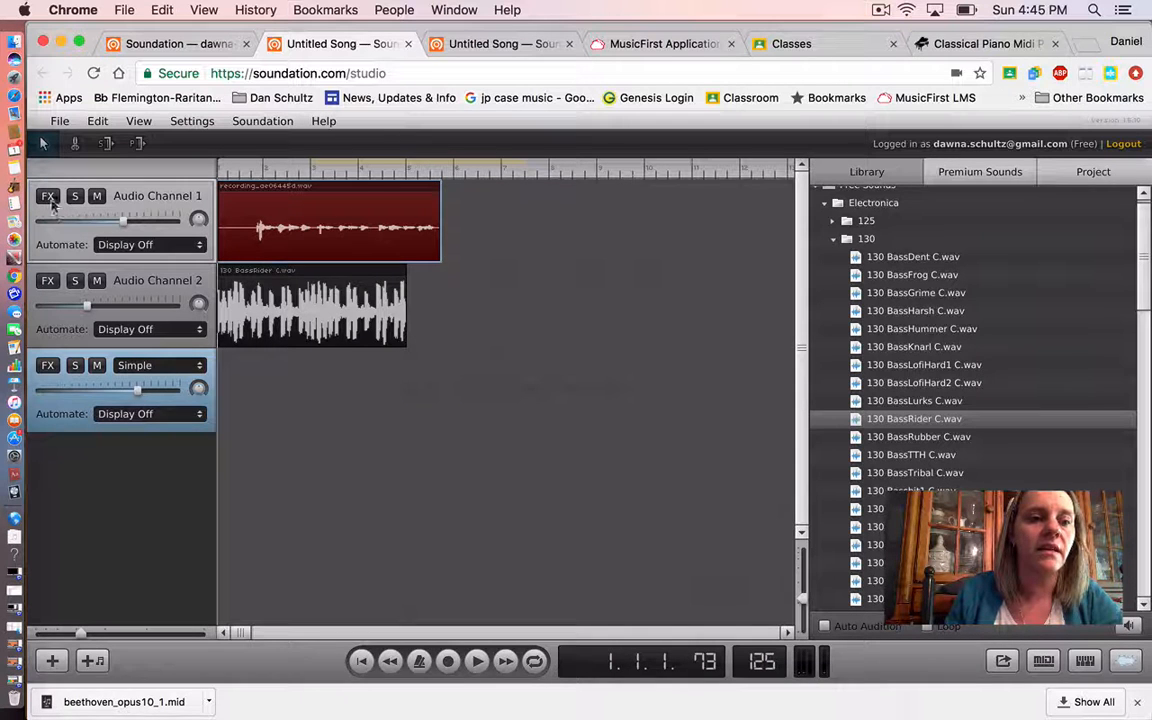
pyautogui.click(48, 197)
pyautogui.click(76, 198)
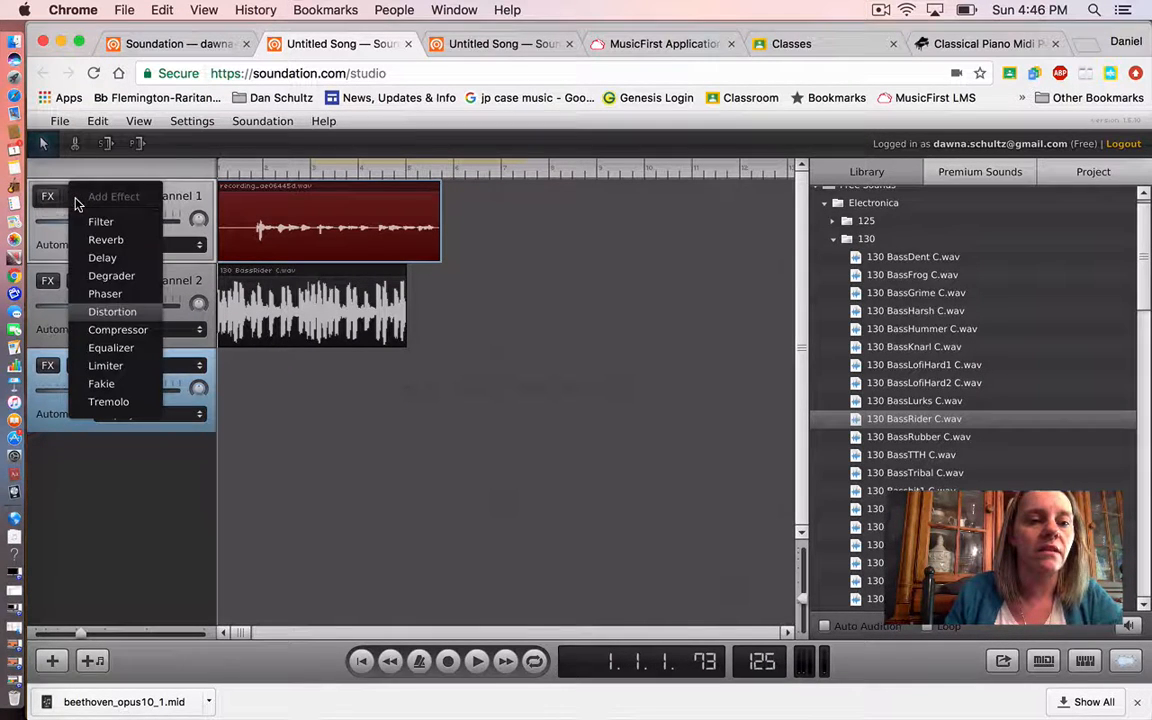
pyautogui.click(104, 240)
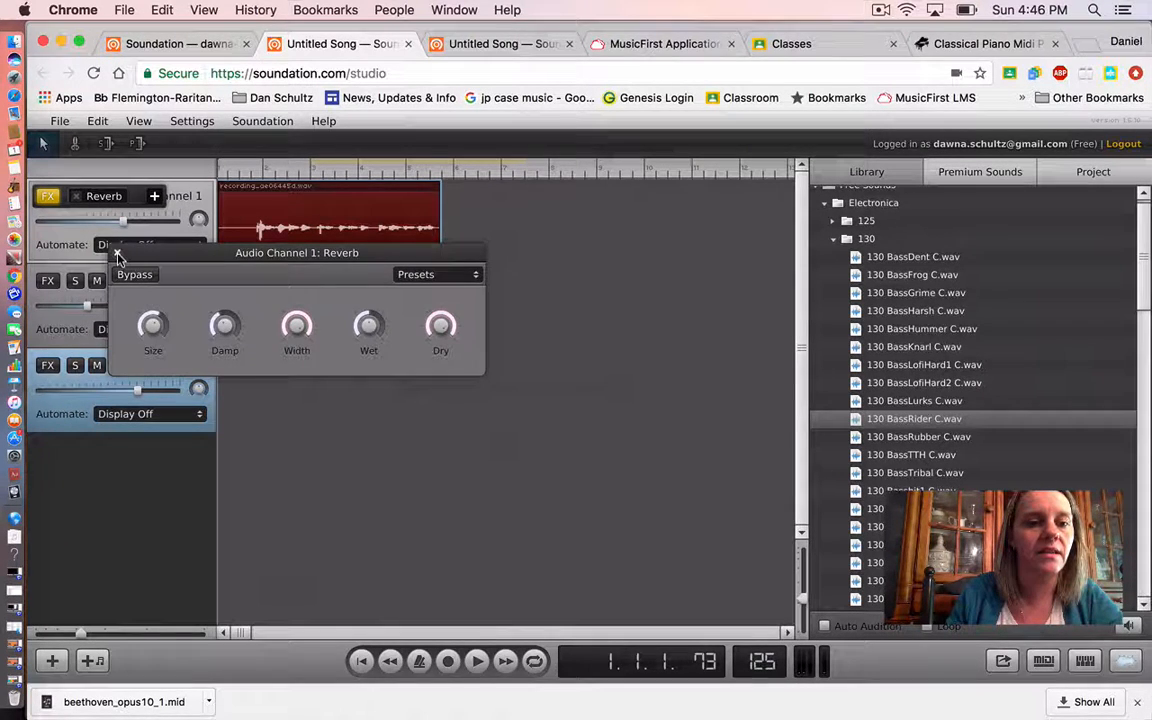
pyautogui.click(117, 255)
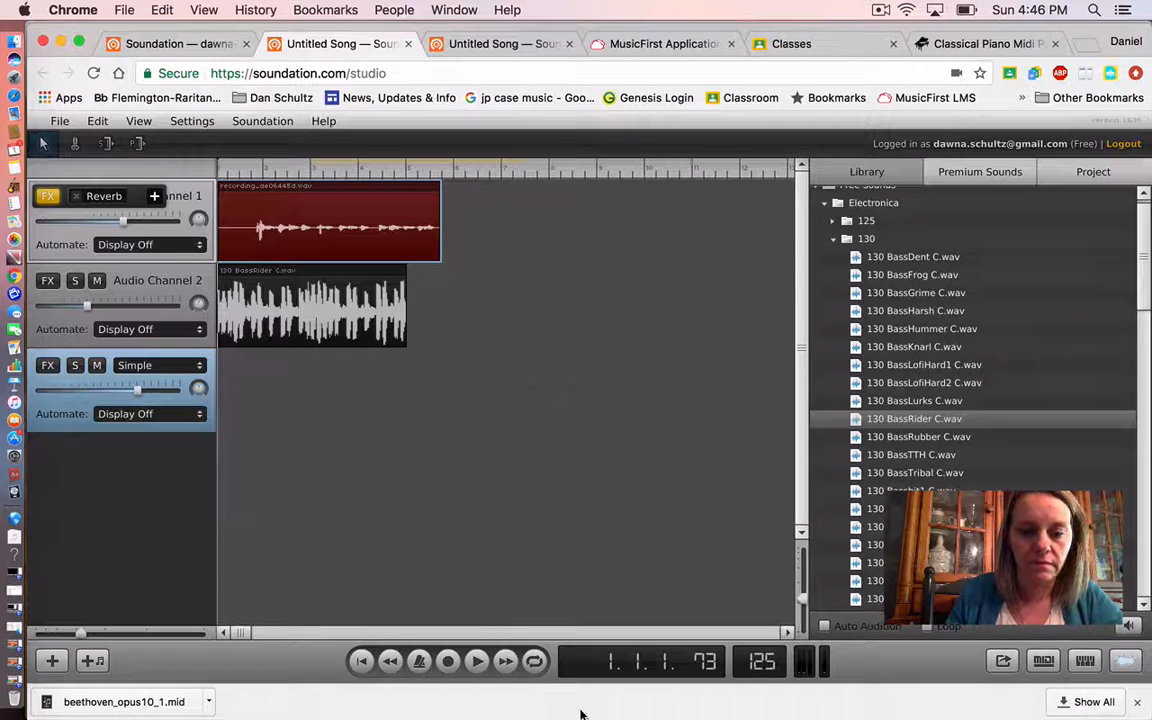
pyautogui.click(479, 663)
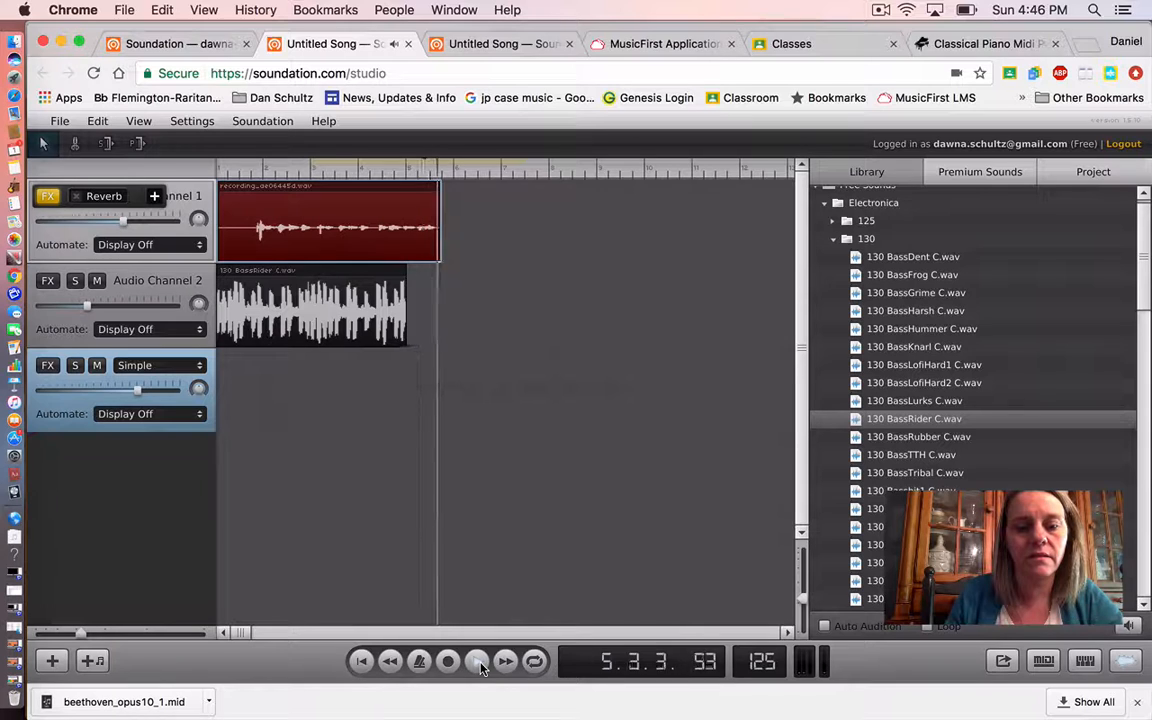
pyautogui.click(479, 664)
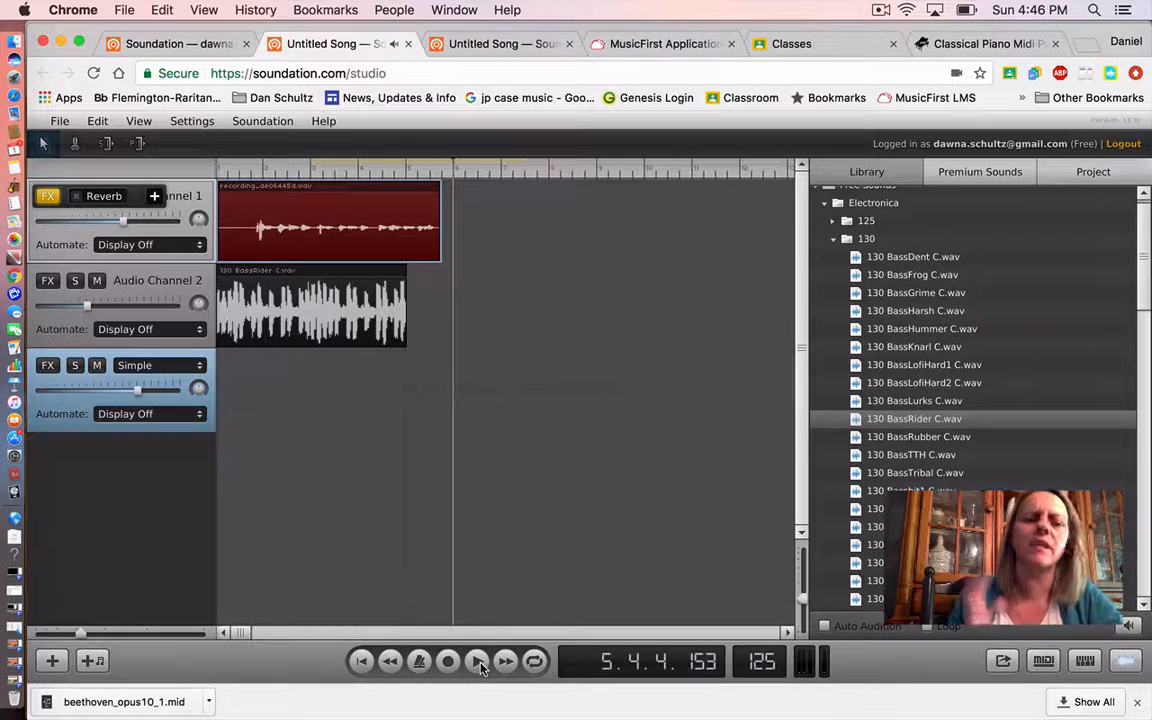
# Replace the Reverb on Audio Channel 1 with a Distortion effect and play the song from the start.
pyautogui.click(77, 198)
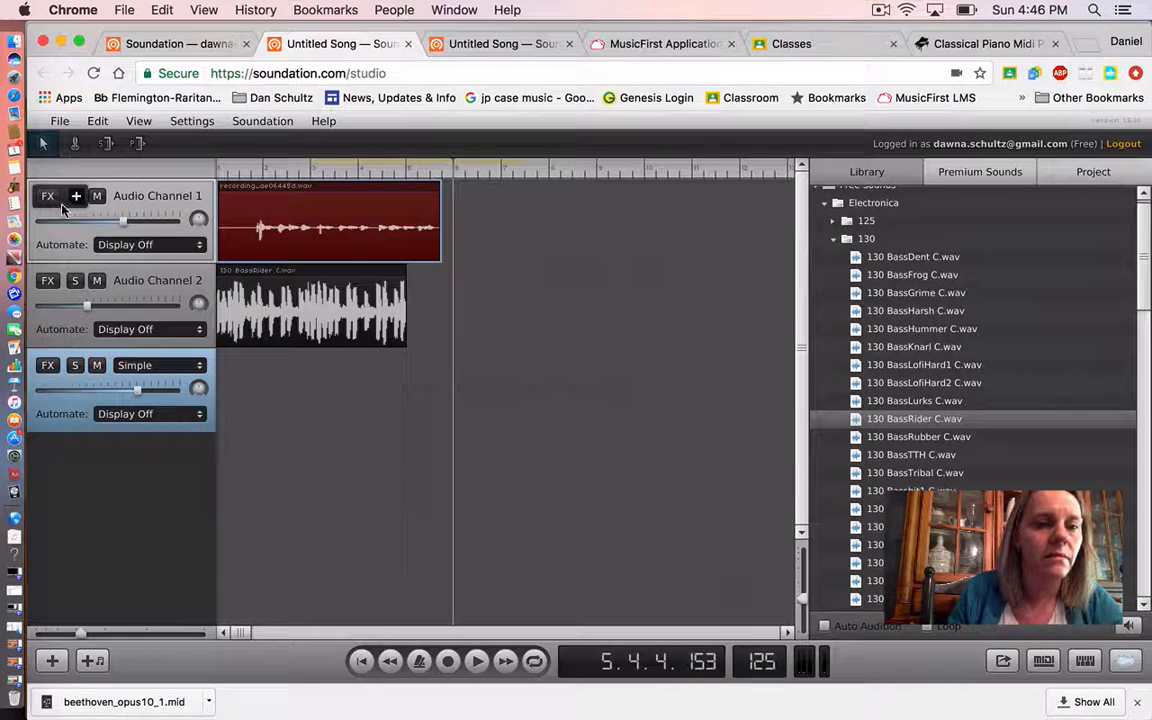
pyautogui.click(77, 198)
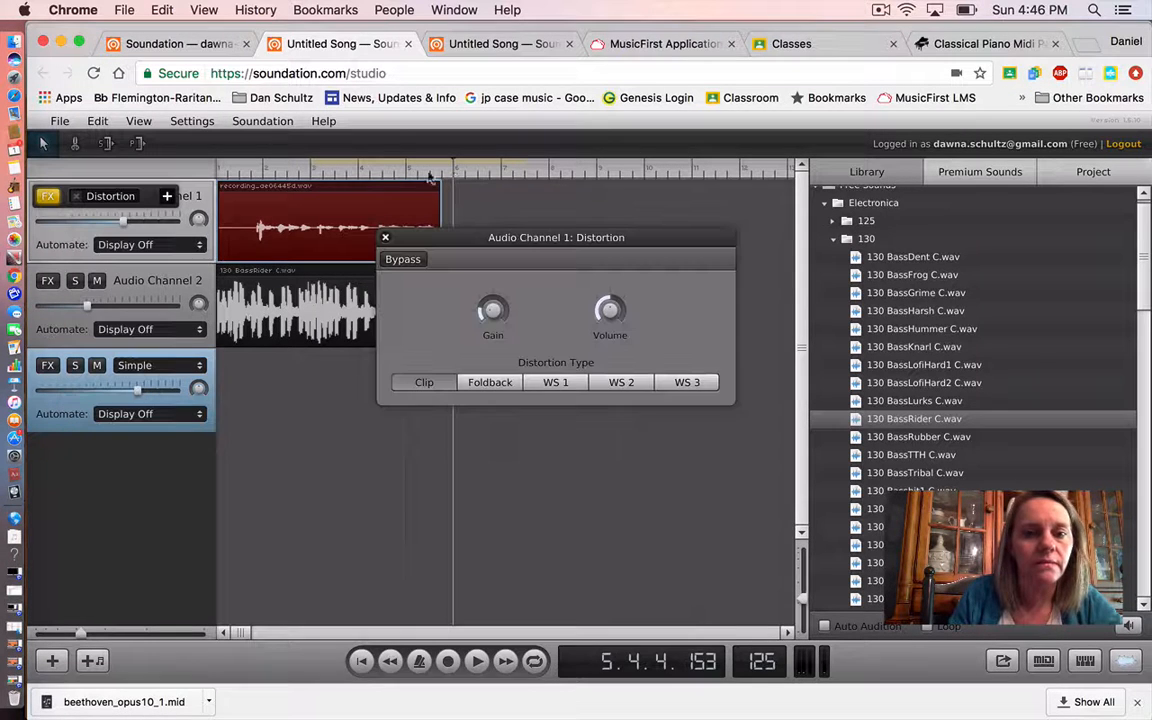
pyautogui.click(386, 239)
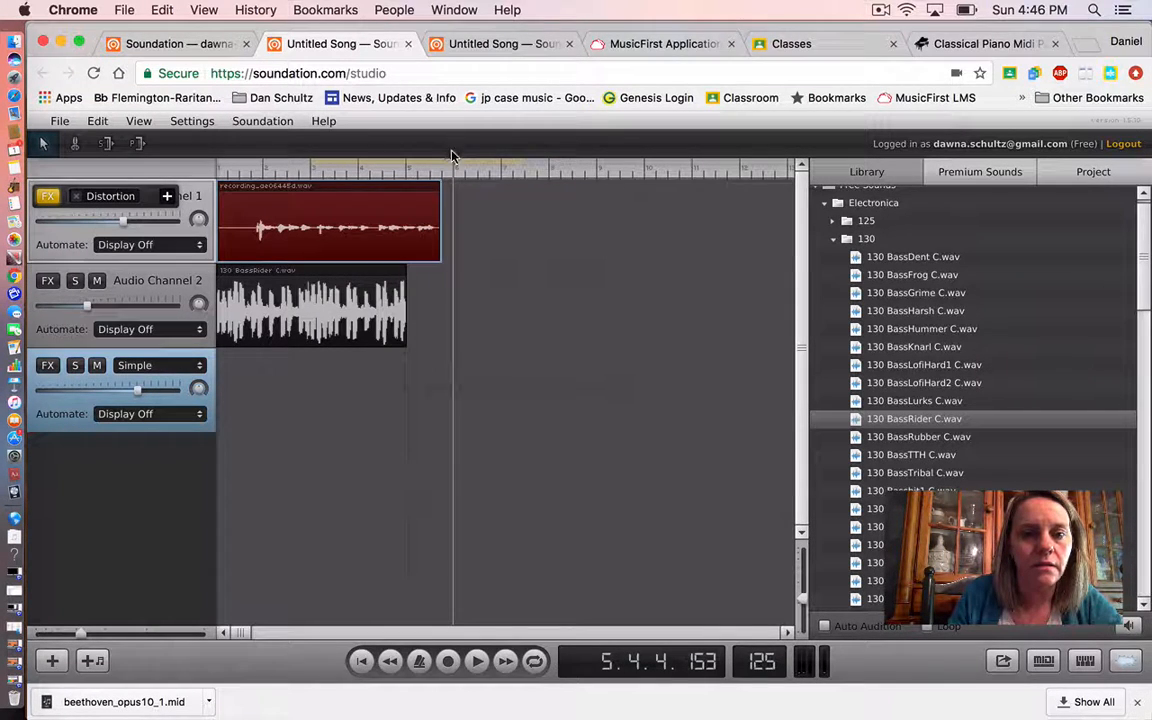
pyautogui.moveTo(455, 173); pyautogui.dragTo(218, 167)
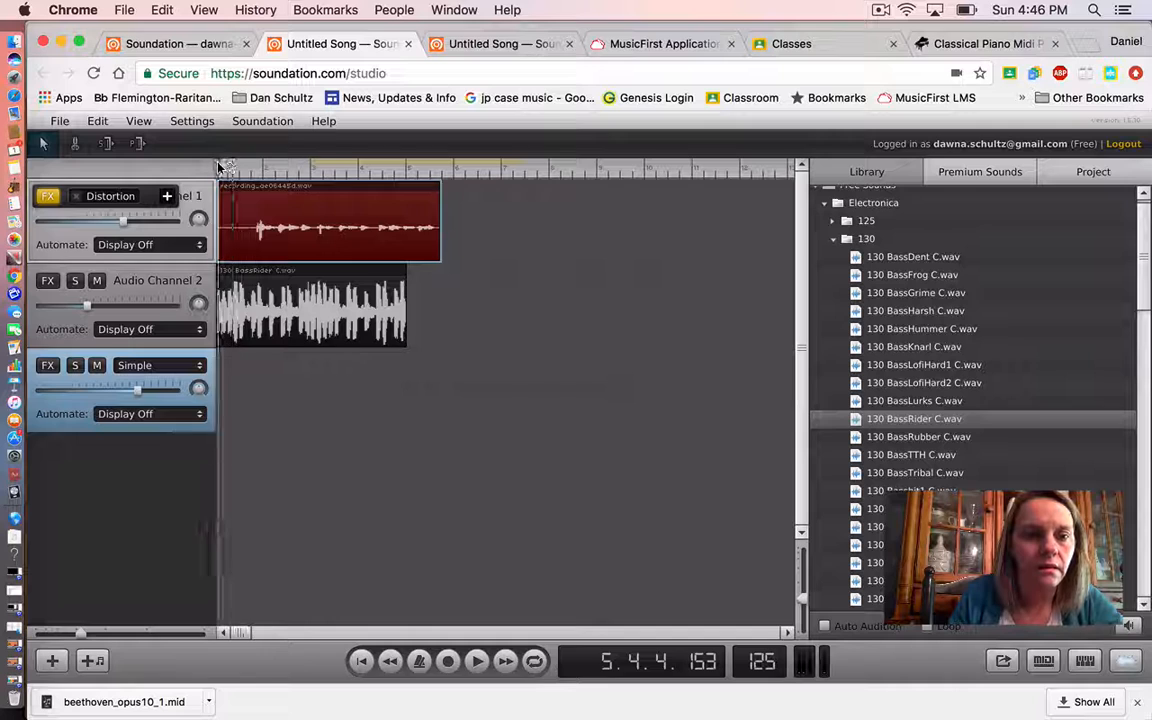
pyautogui.click(477, 661)
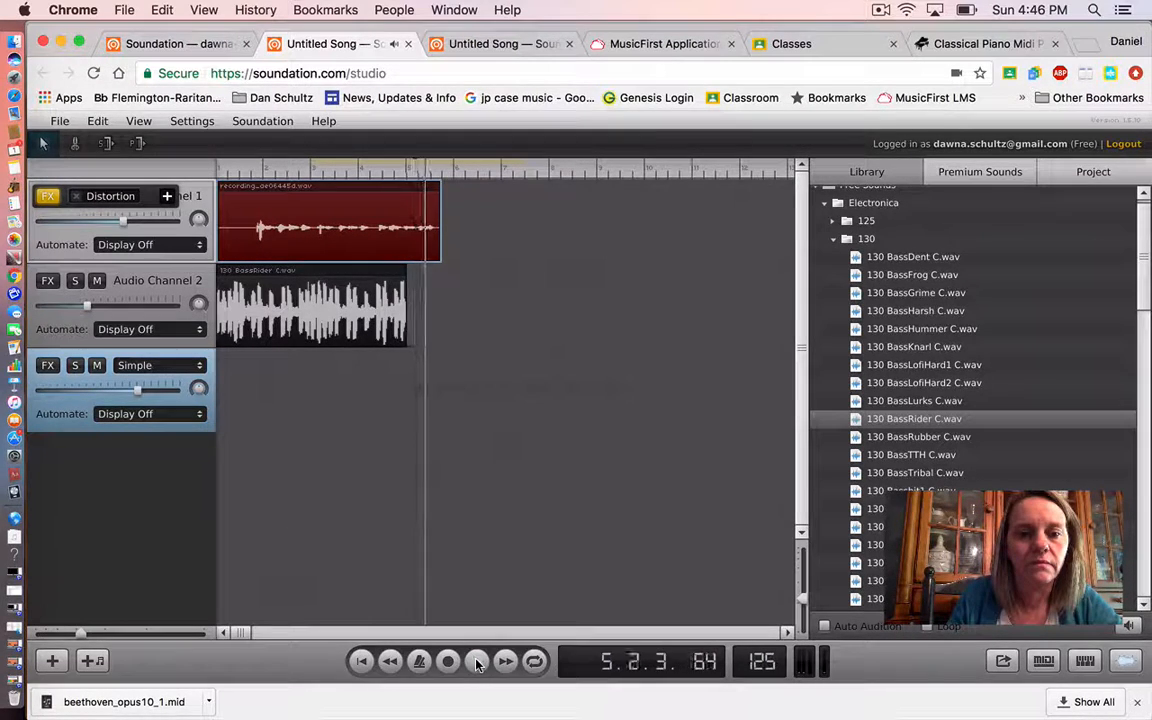
pyautogui.click(477, 664)
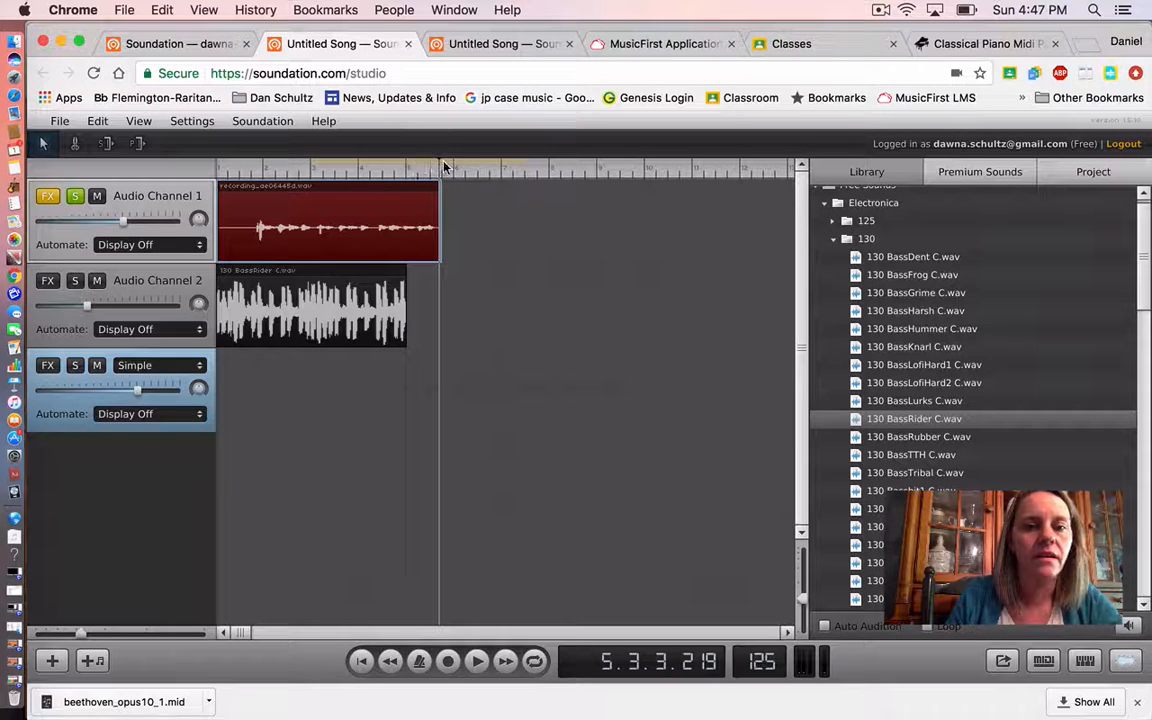
# Listen to Audio Channel 1 soloed from the start of the song.
pyautogui.click(216, 160)
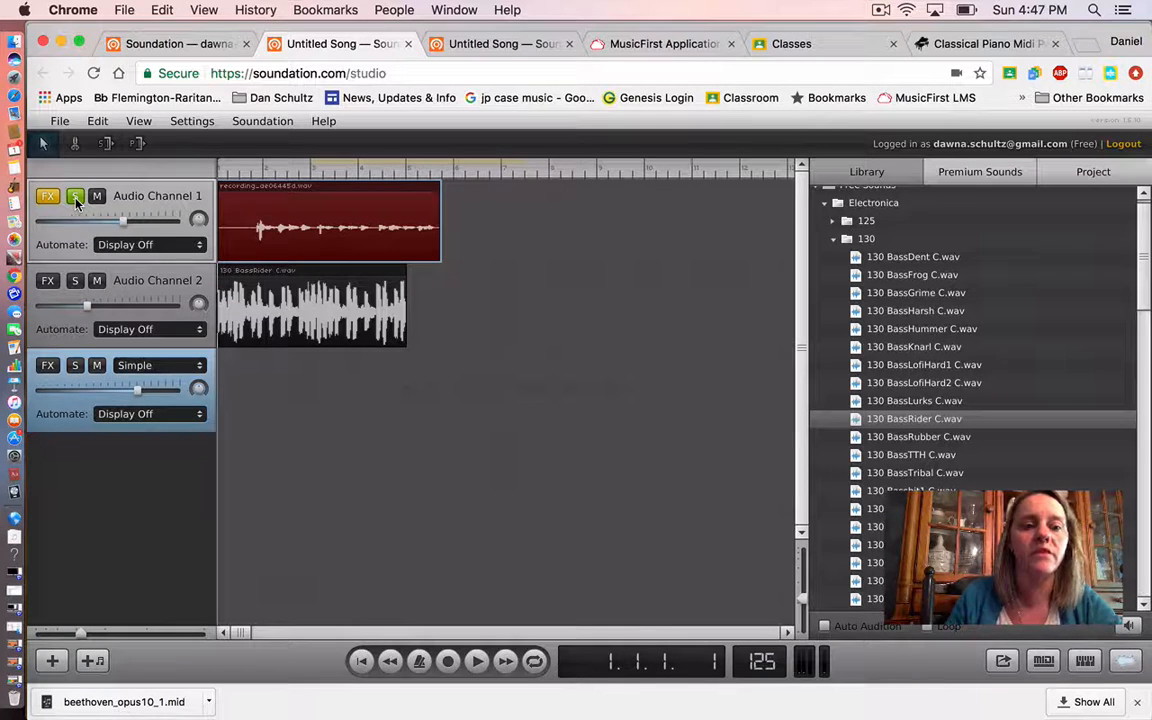
pyautogui.click(476, 662)
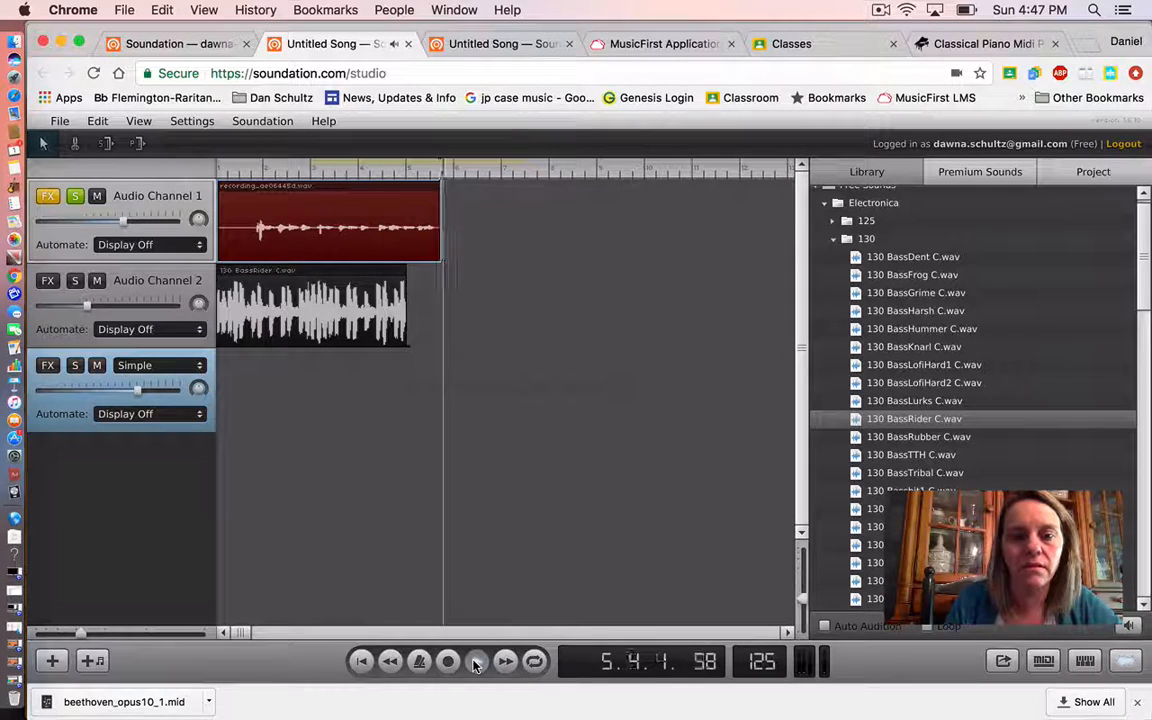
pyautogui.click(476, 664)
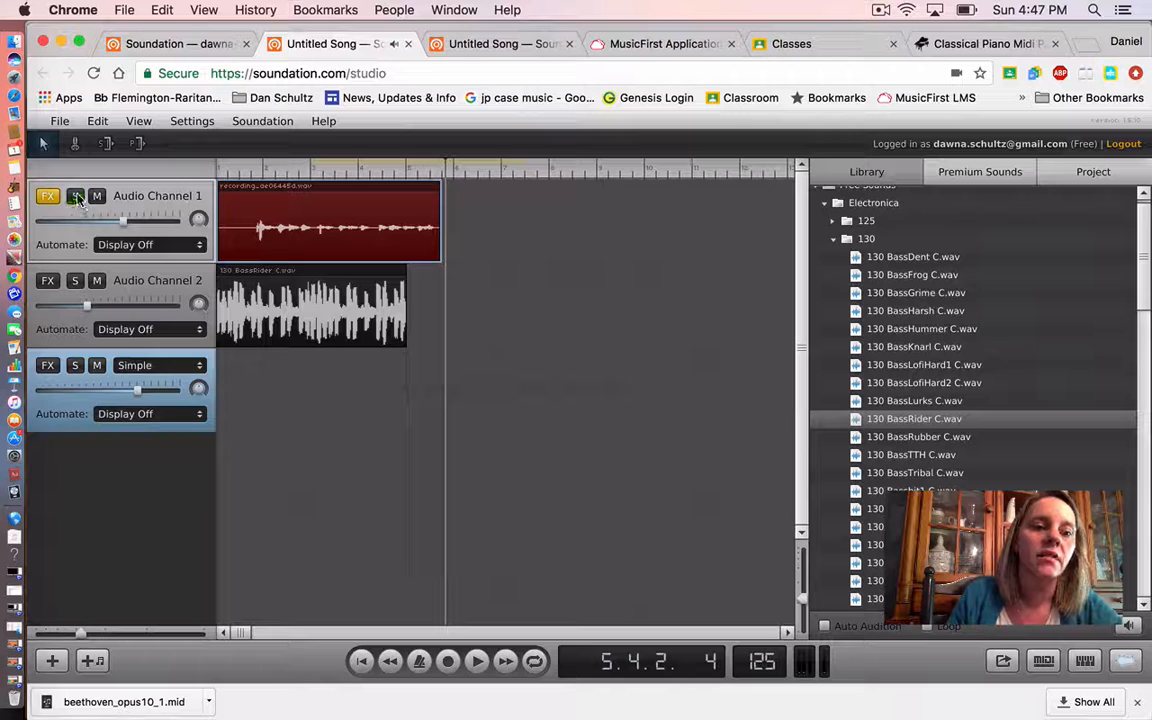
# Solo Audio Channel 2, listen to it from the start of the song, and turn off its solo and mute.
pyautogui.click(75, 280)
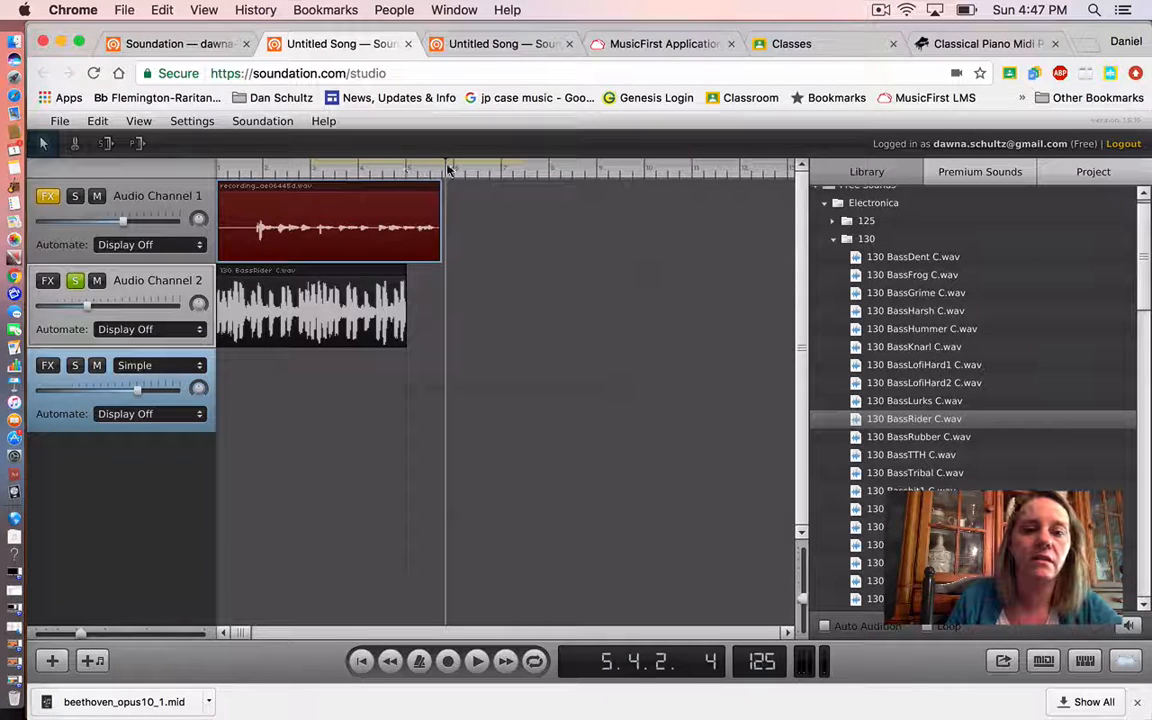
pyautogui.moveTo(449, 170); pyautogui.dragTo(192, 162)
pyautogui.click(477, 661)
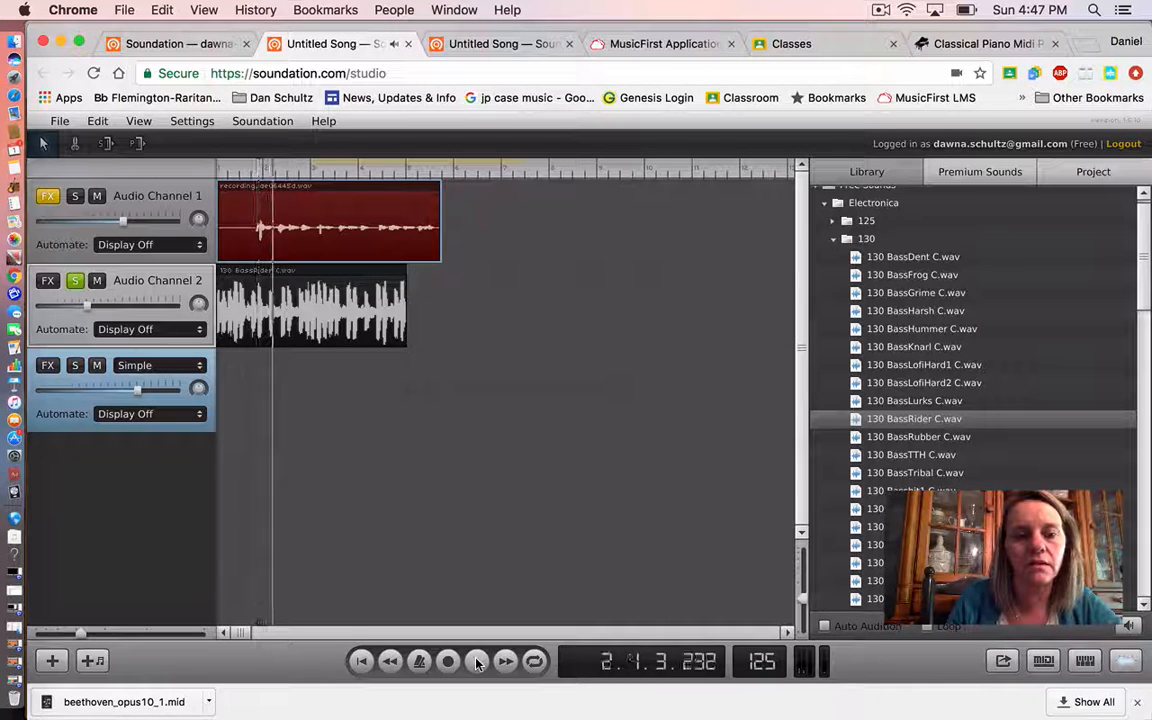
pyautogui.click(477, 662)
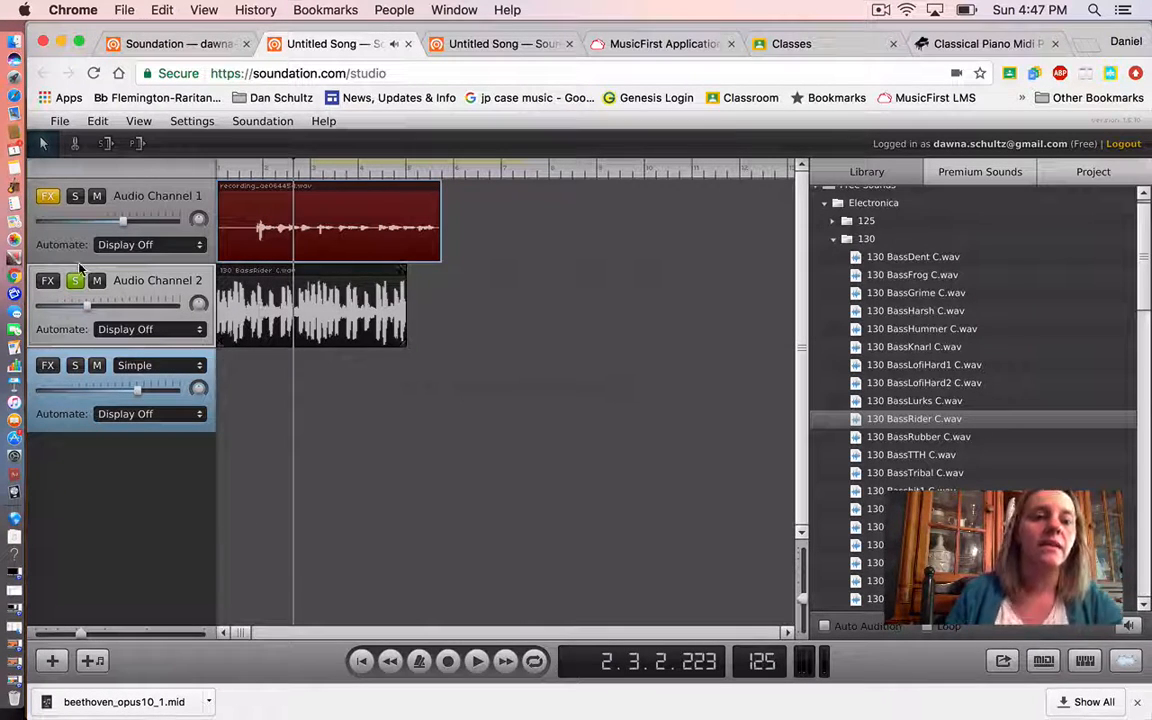
pyautogui.click(76, 282)
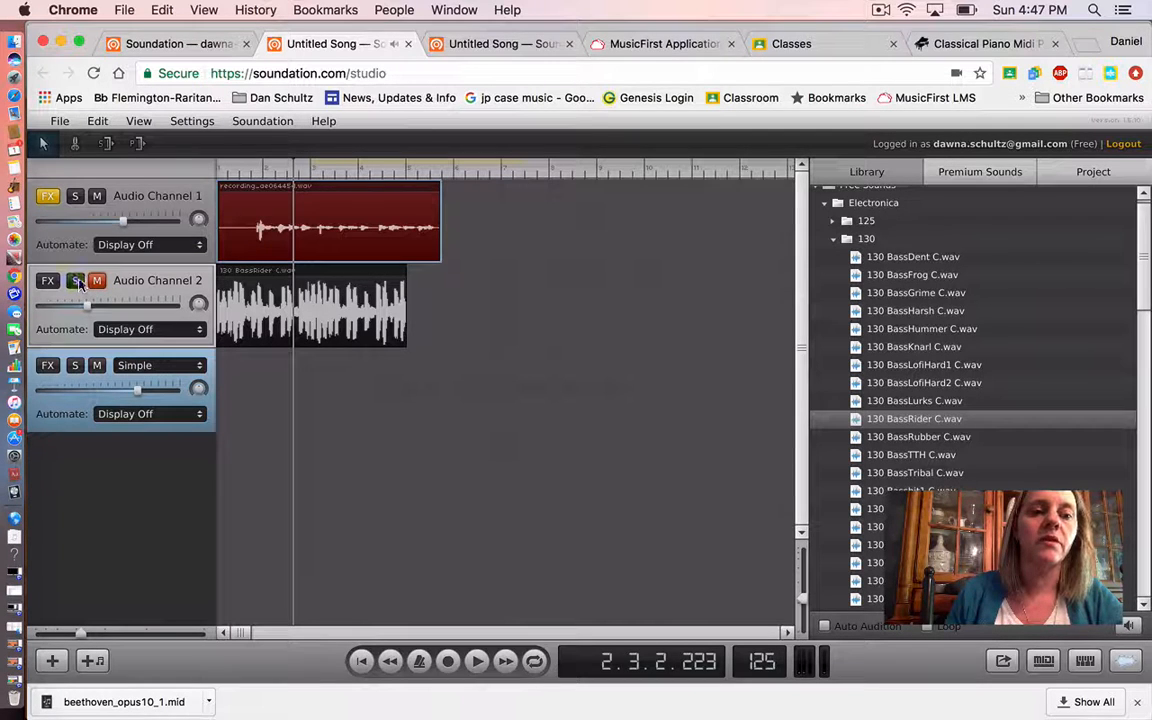
pyautogui.click(98, 282)
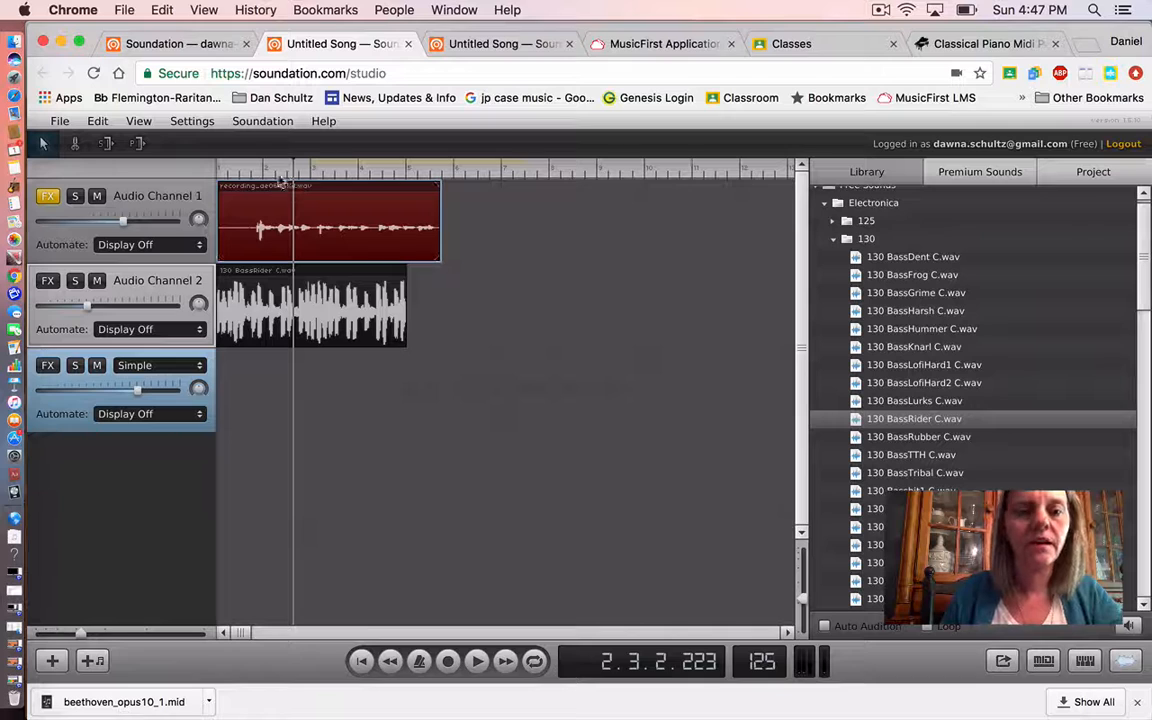
# Split the recorded clip on Audio Channel 1 late in bar 1, just before its first sound.
pyautogui.click(74, 143)
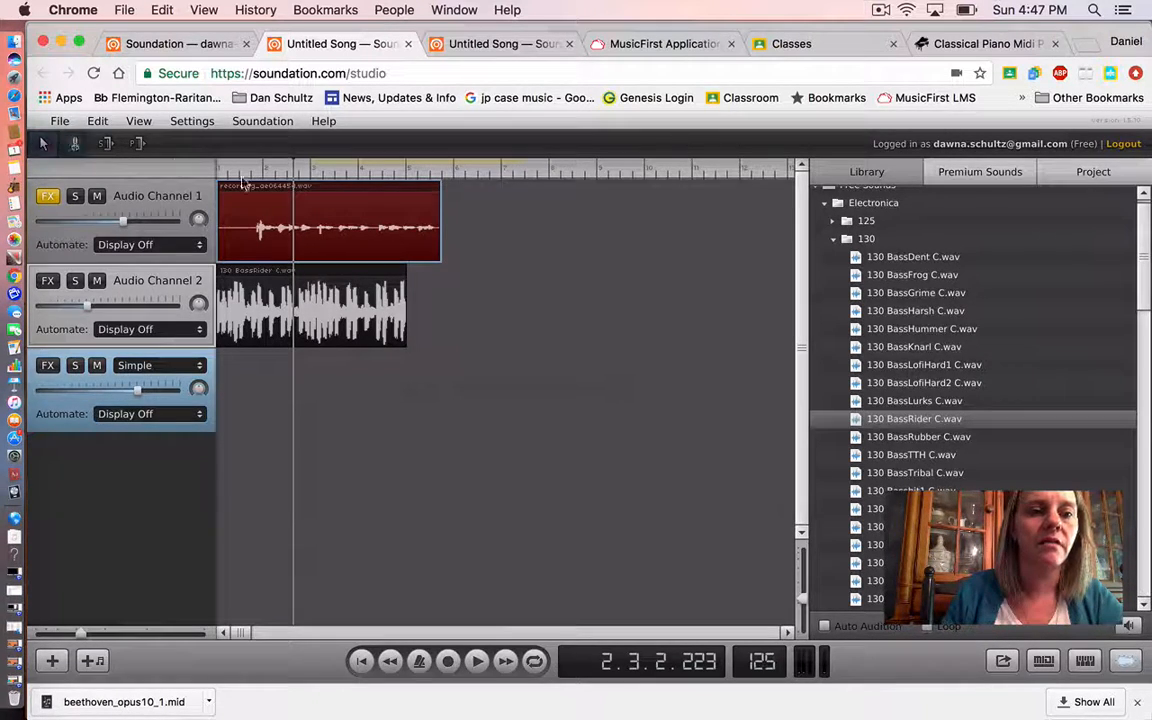
pyautogui.click(252, 190)
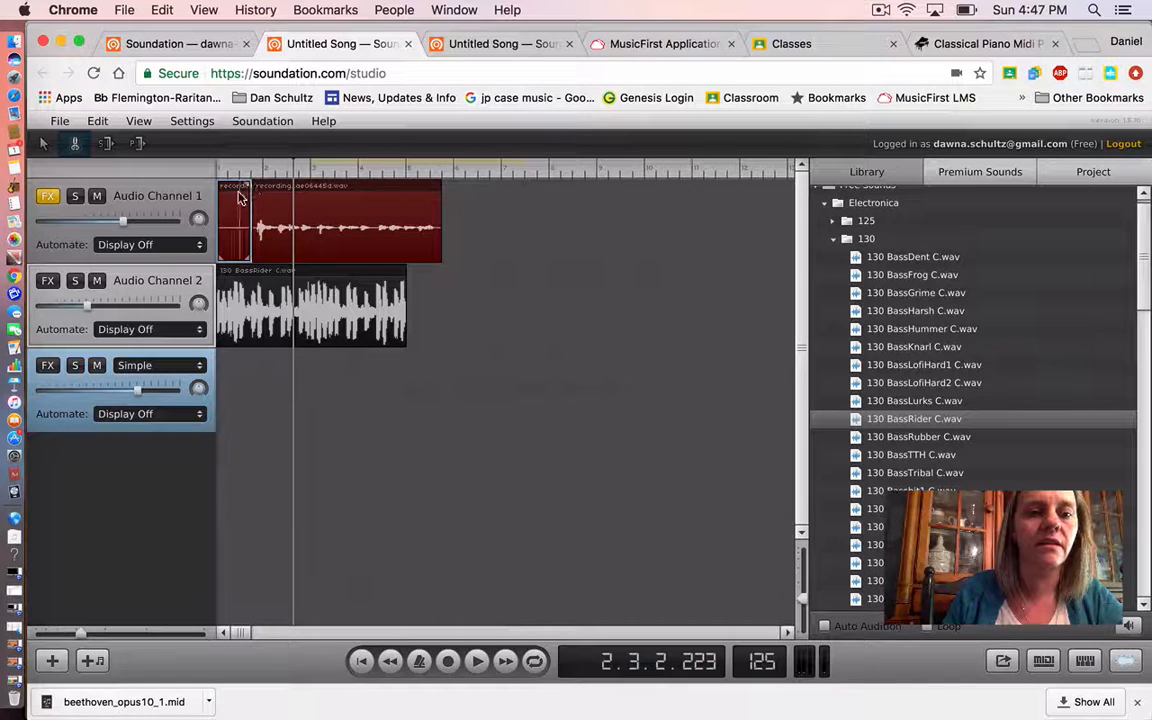
# Delete the cut-off opening piece of the recording on Audio Channel 1 and split the remaining clip at bar 5, level with the loop's end.
pyautogui.press('Delete')
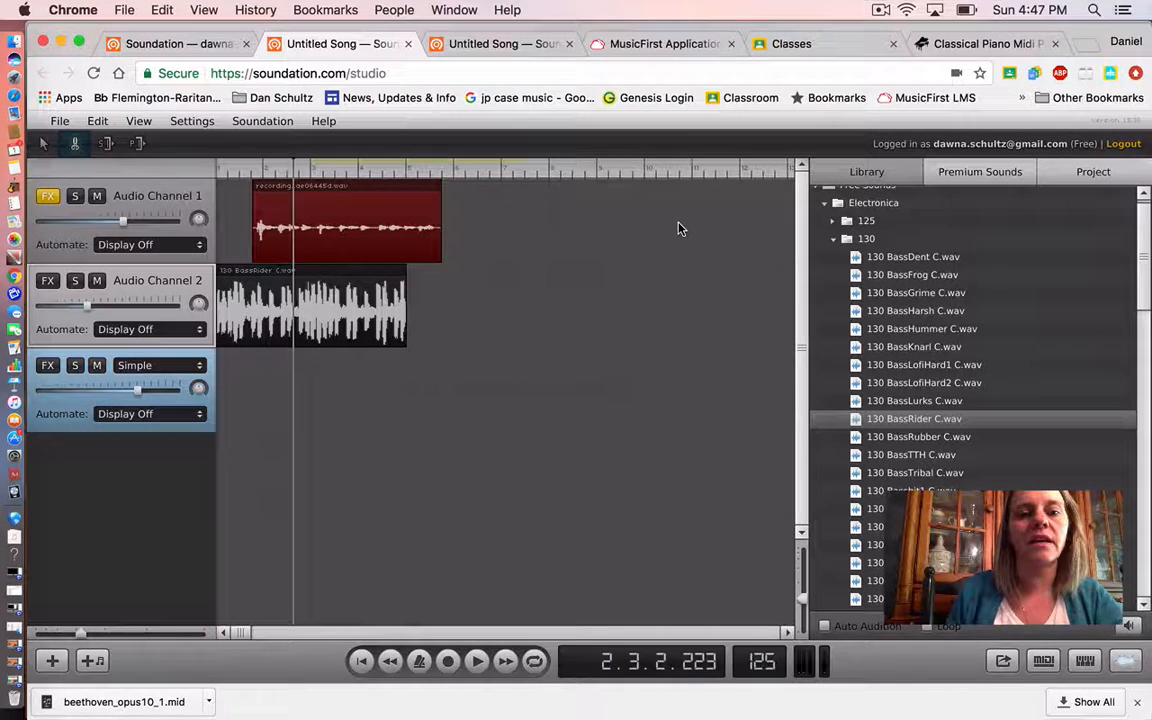
pyautogui.click(409, 190)
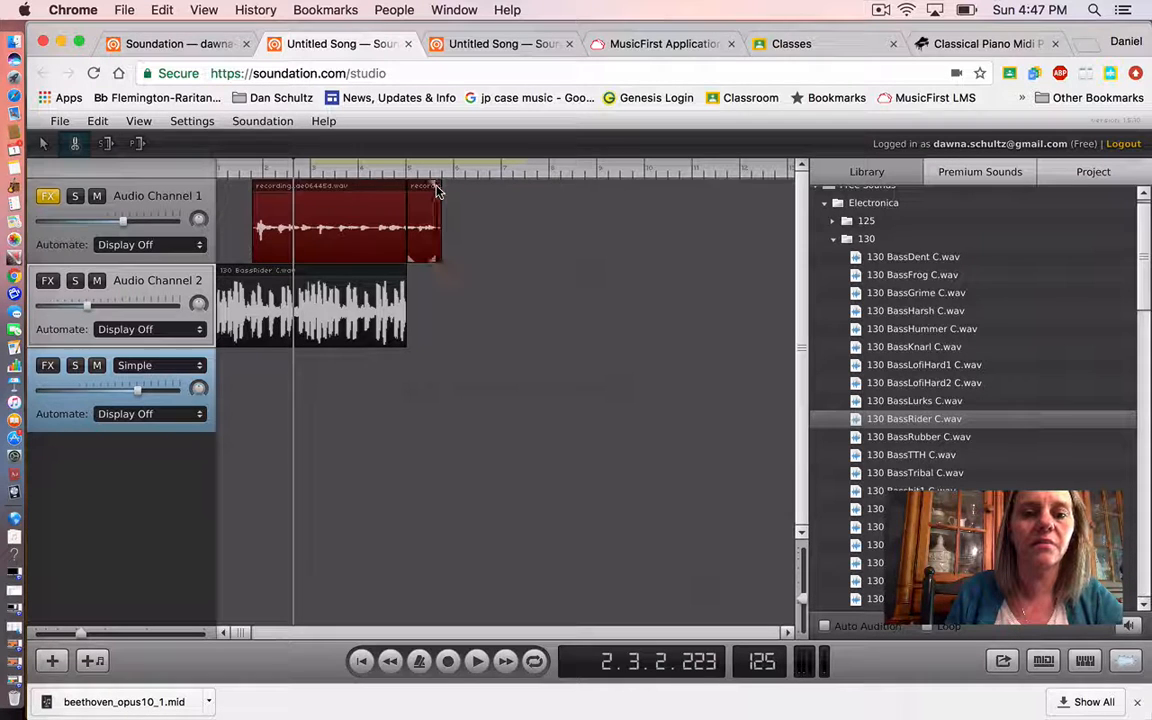
# Move the main recorded clip to the start of Audio Channel 1 and its short end piece to Audio Channel 2, right after the loop.
pyautogui.click(43, 143)
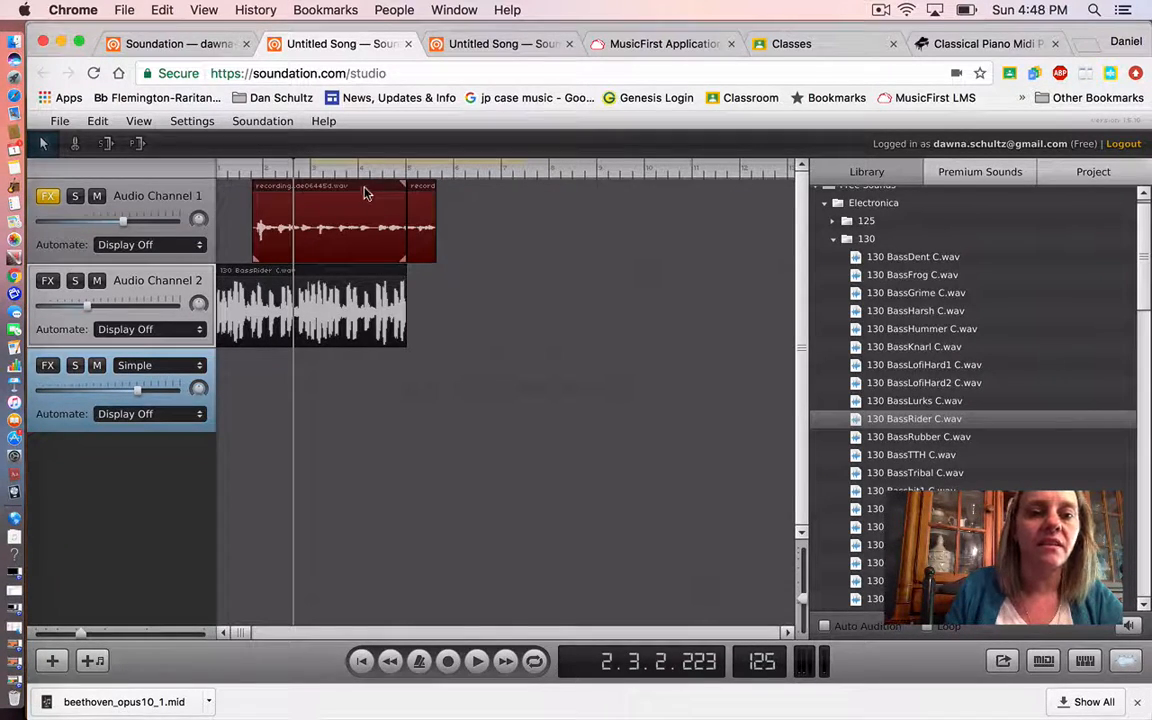
pyautogui.moveTo(365, 190); pyautogui.dragTo(312, 193)
pyautogui.moveTo(421, 193); pyautogui.dragTo(422, 294)
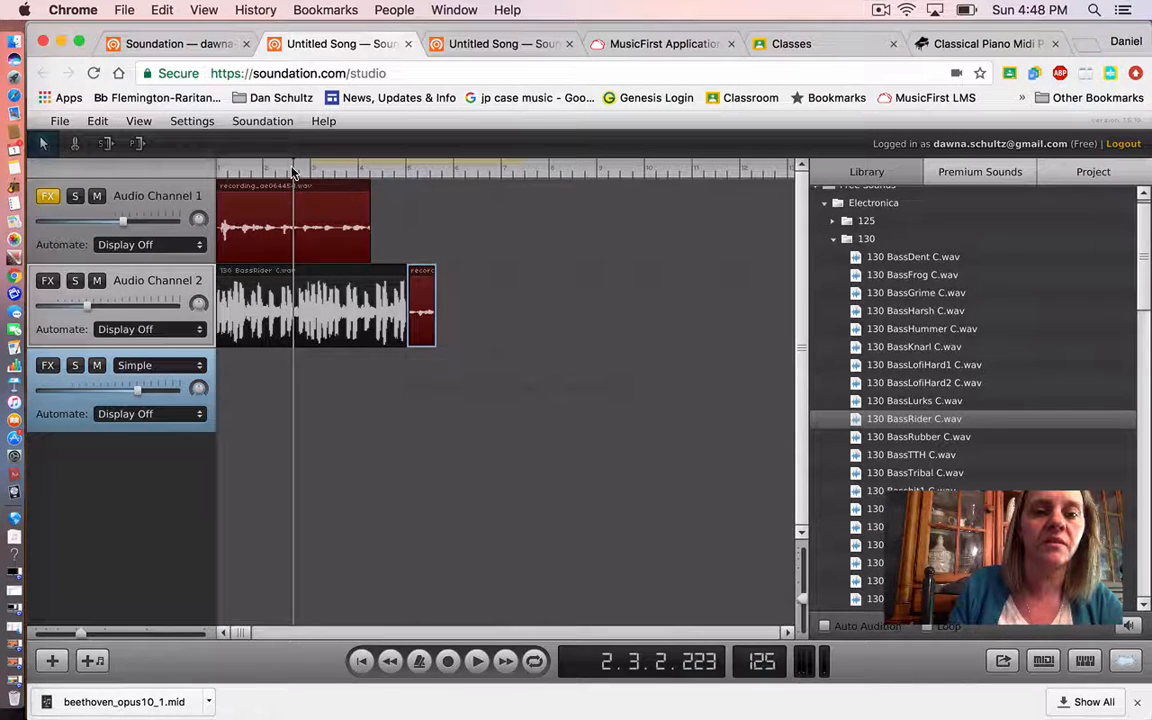
# Listen to the rearranged clips on both audio channels from the start of the song.
pyautogui.moveTo(292, 170); pyautogui.dragTo(218, 186)
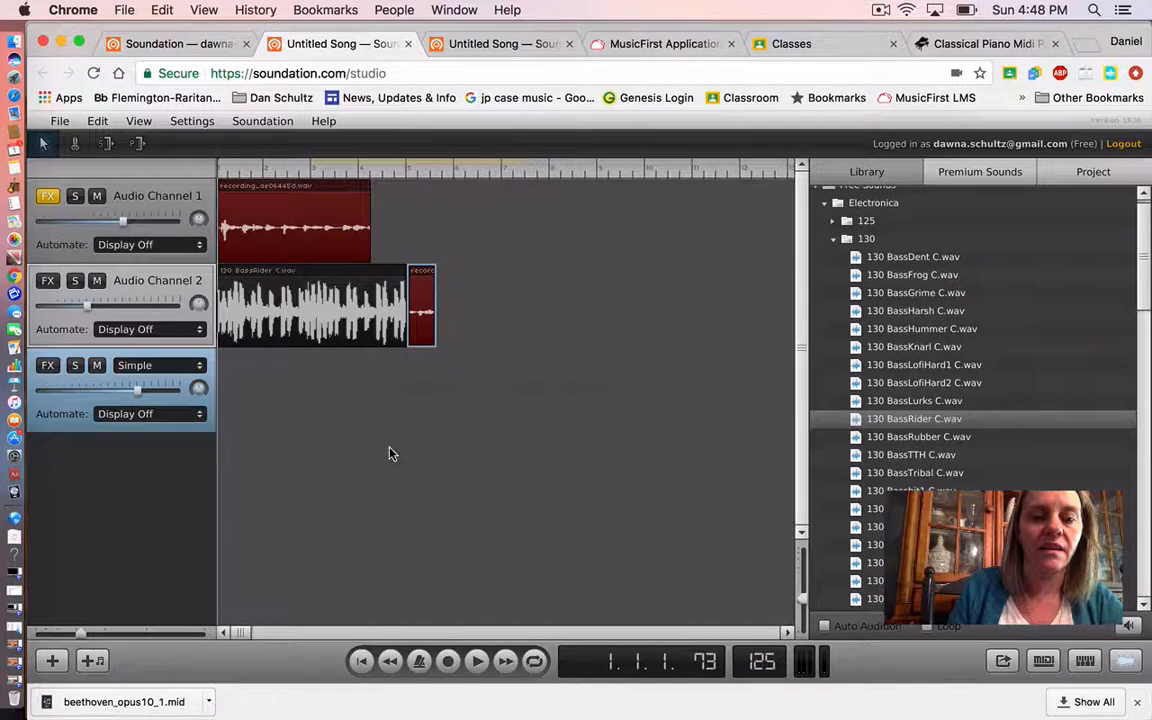
pyautogui.click(474, 666)
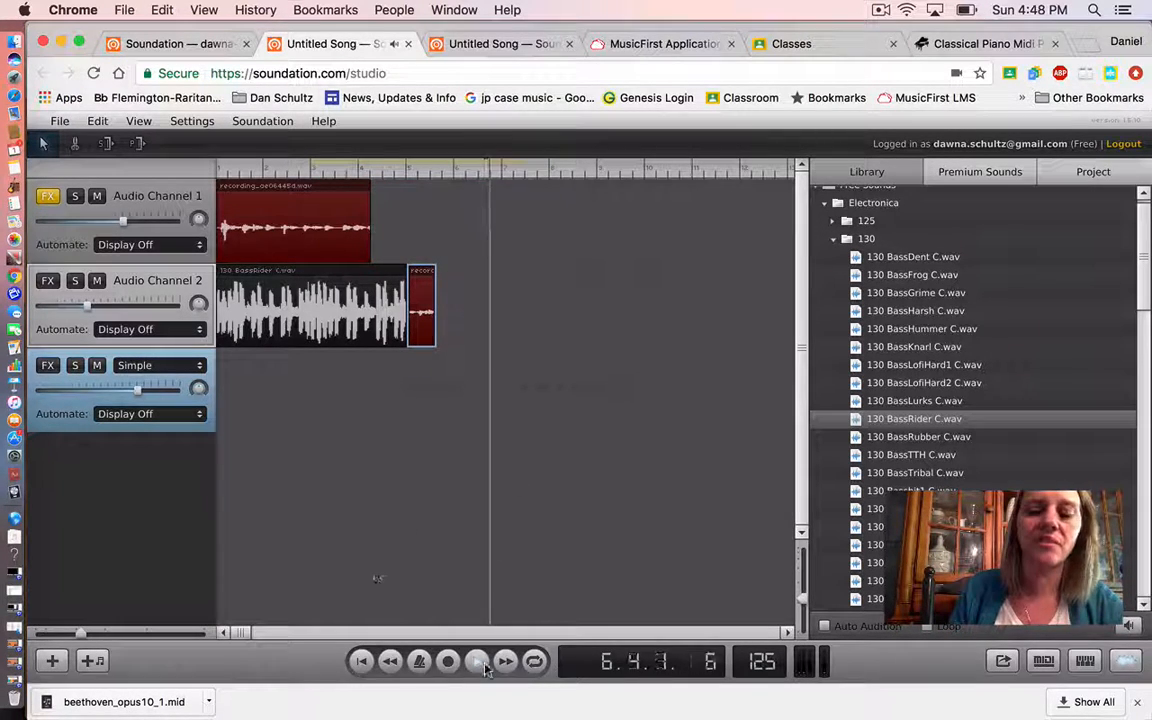
pyautogui.click(482, 665)
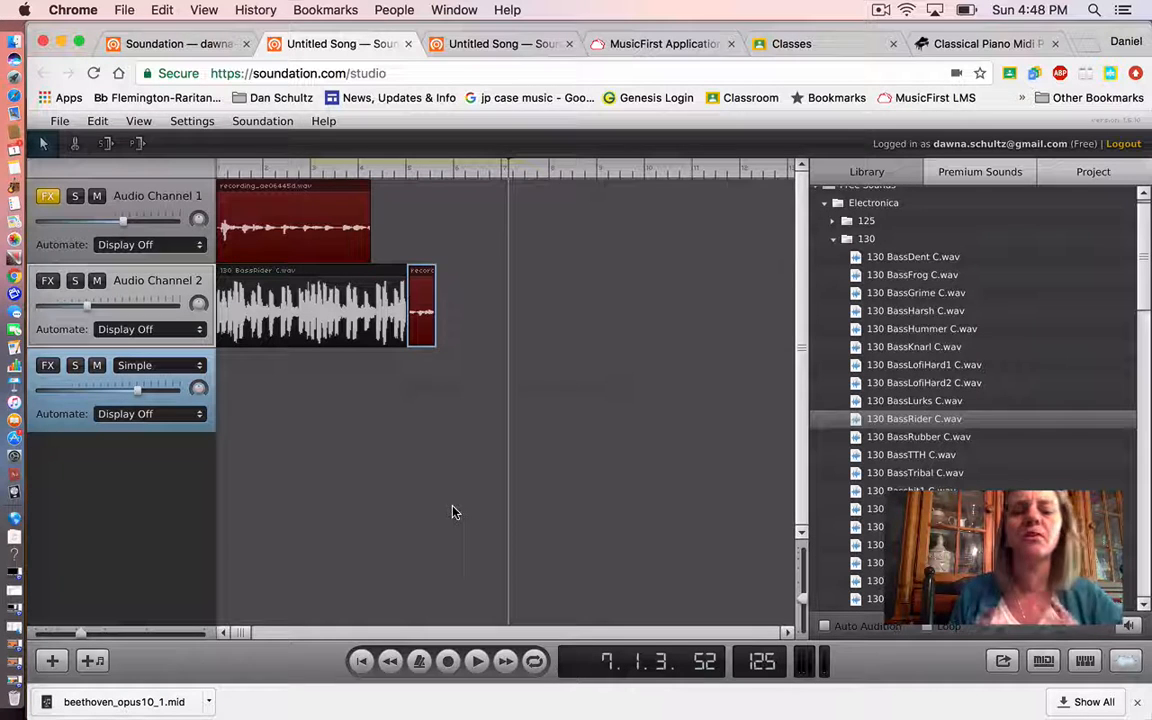
# Show the Pan automation of Audio Channel 1 and switch its automation display back off.
pyautogui.click(198, 245)
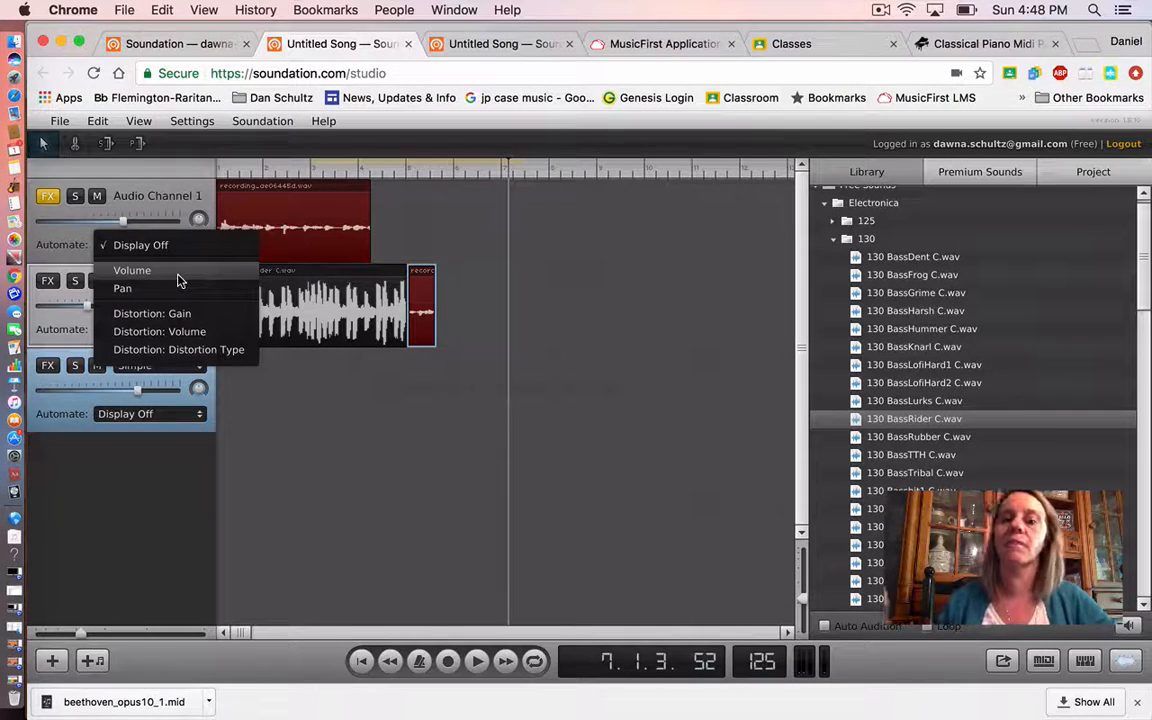
pyautogui.click(122, 288)
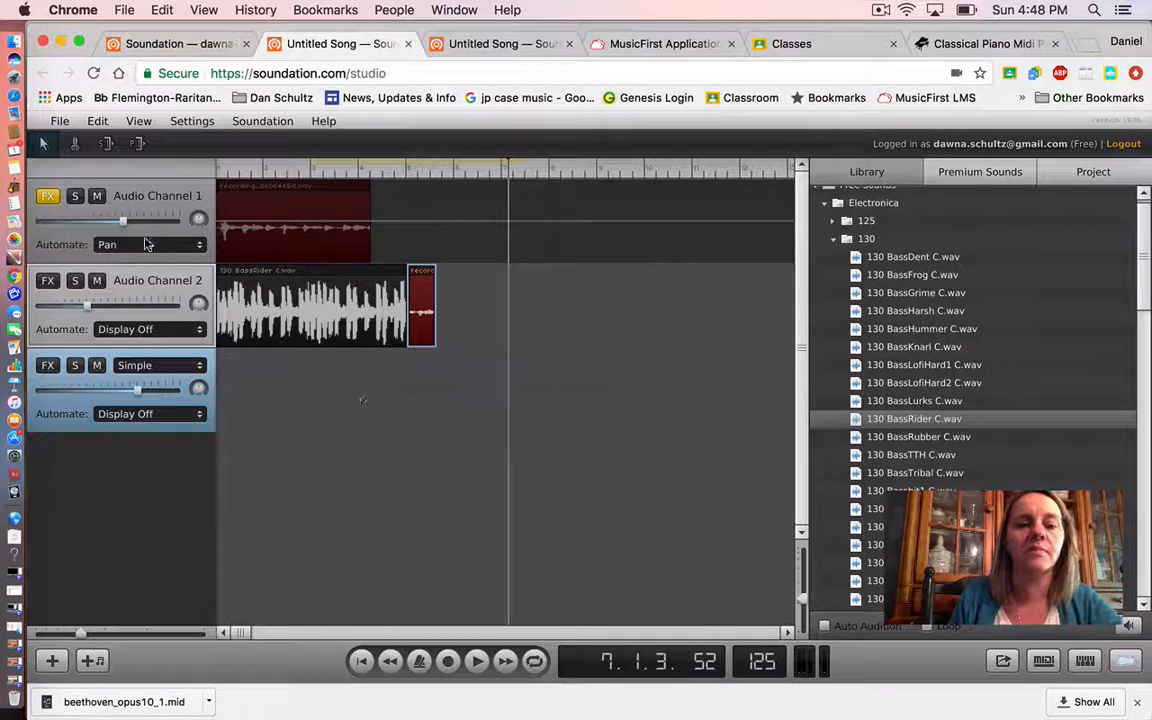
pyautogui.click(188, 249)
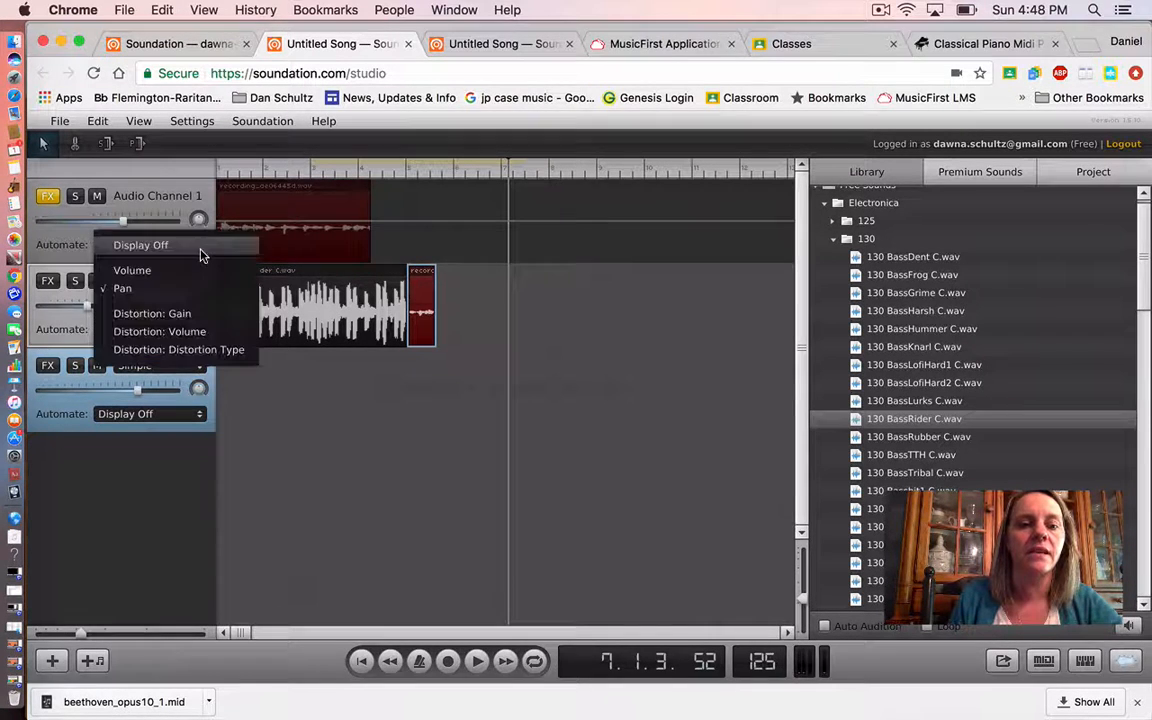
pyautogui.click(140, 247)
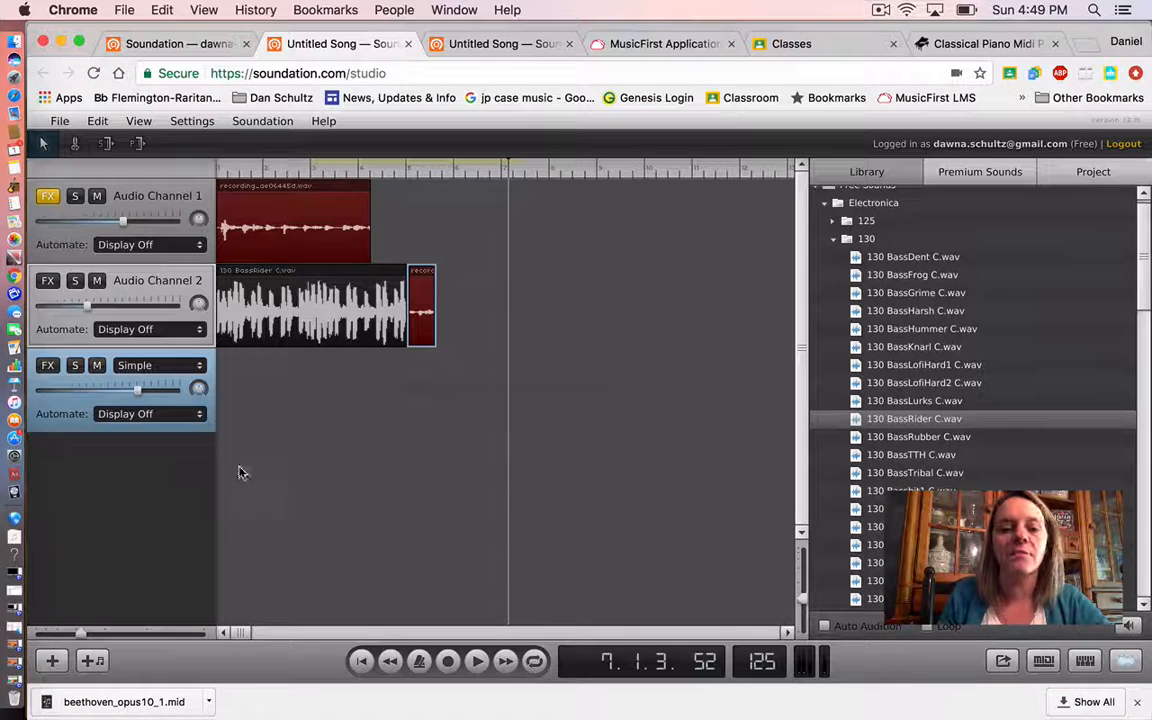
# Add the free MIDI clip 4_Chords_Pluck_C_sharp.mid from the library to the start of the Simple instrument channel.
pyautogui.click(66, 372)
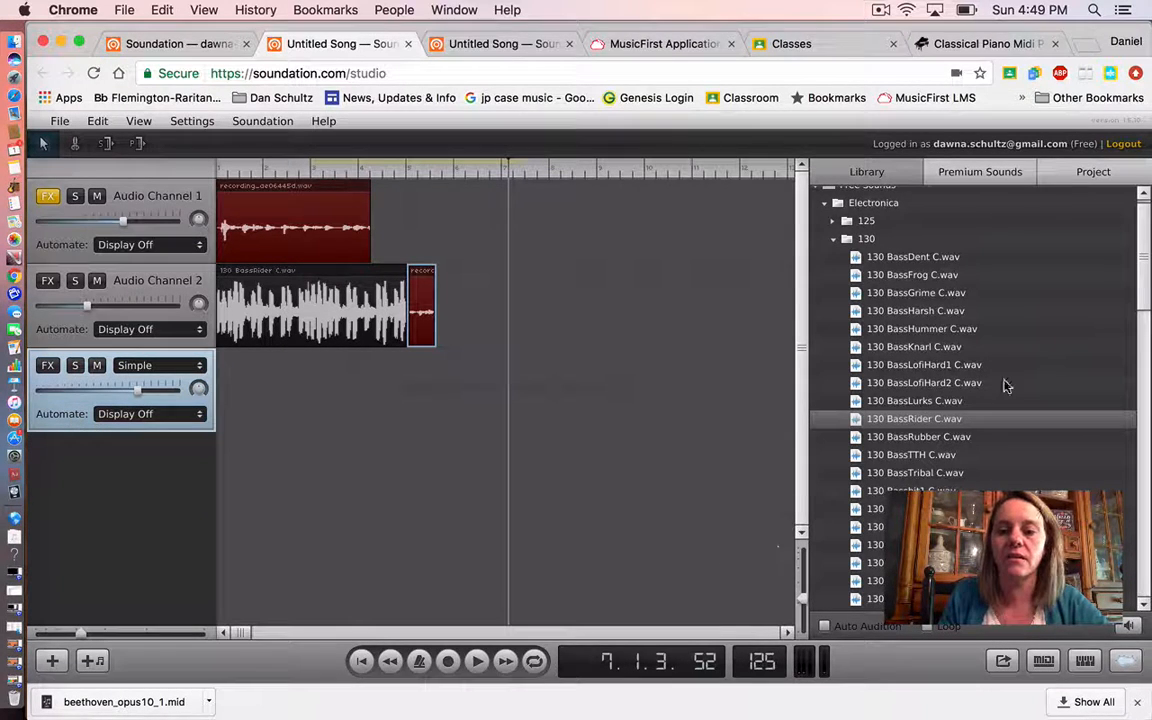
pyautogui.click(833, 241)
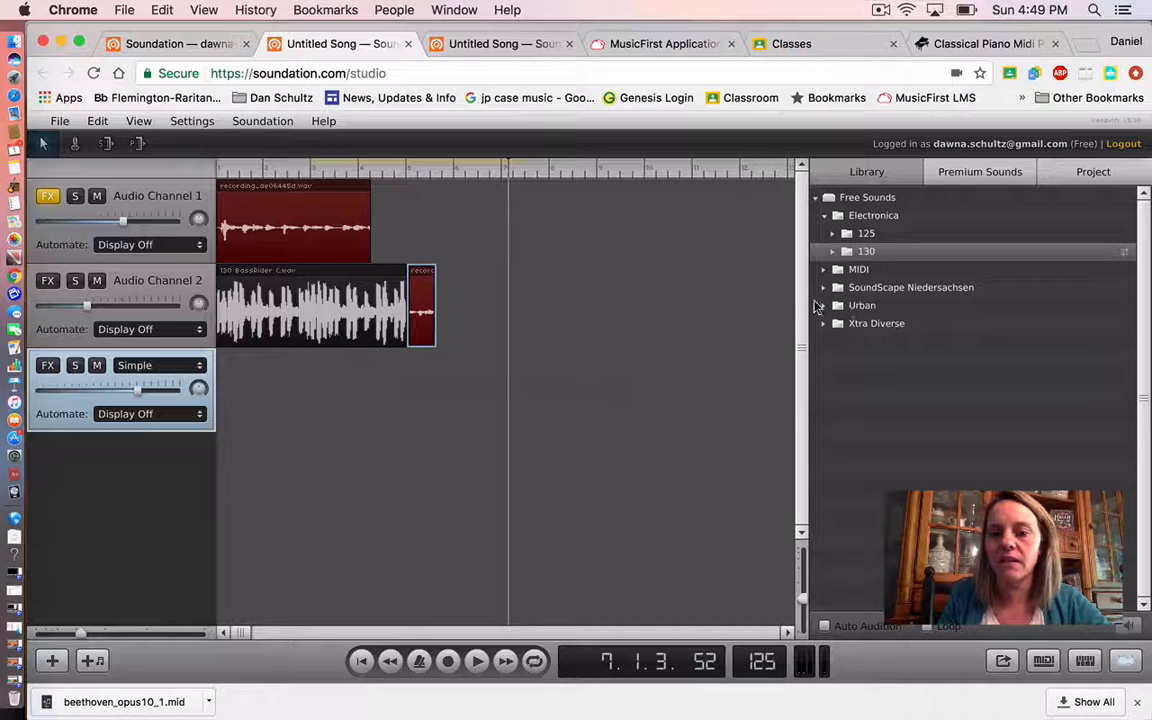
pyautogui.click(823, 270)
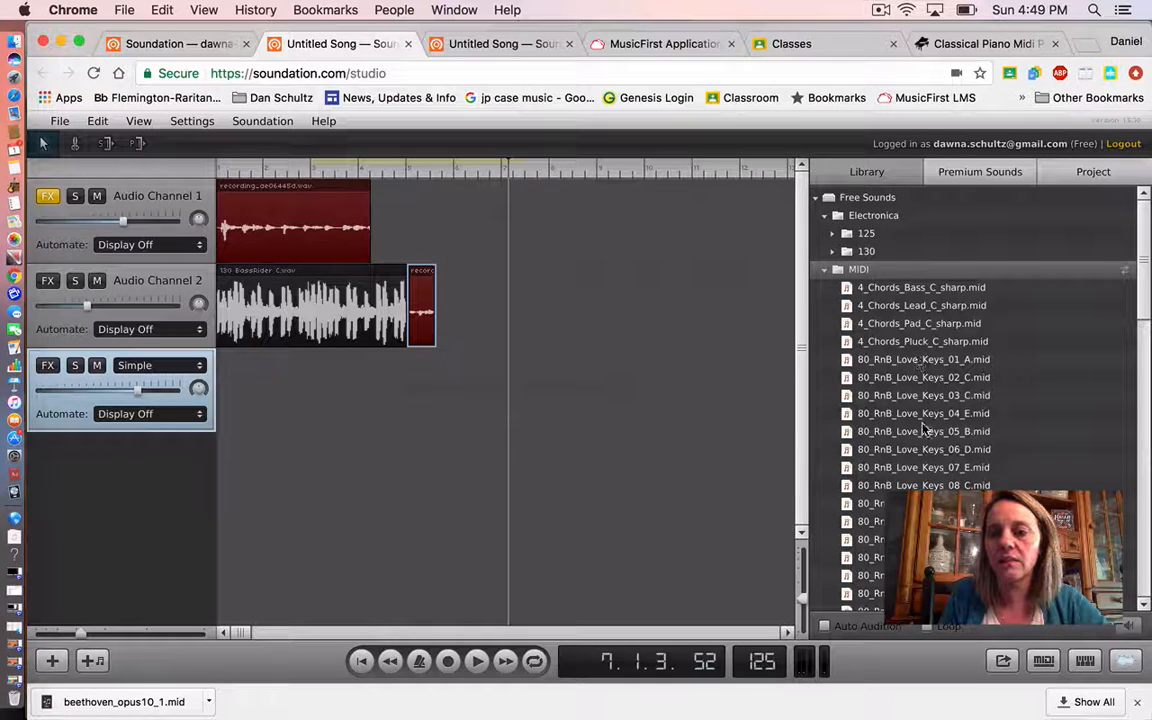
pyautogui.moveTo(900, 341); pyautogui.dragTo(249, 394)
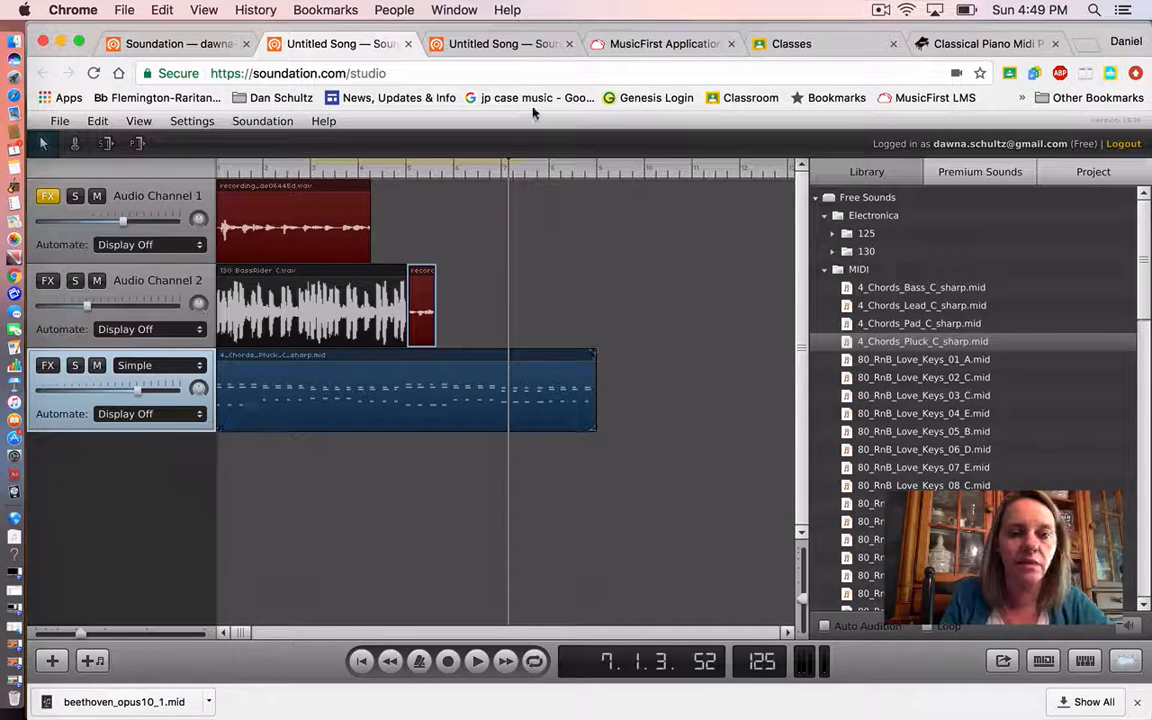
# Mute Audio Channels 1 and 2, return to the song's start, and delete the short recorded piece after the BassRider loop.
pyautogui.click(97, 197)
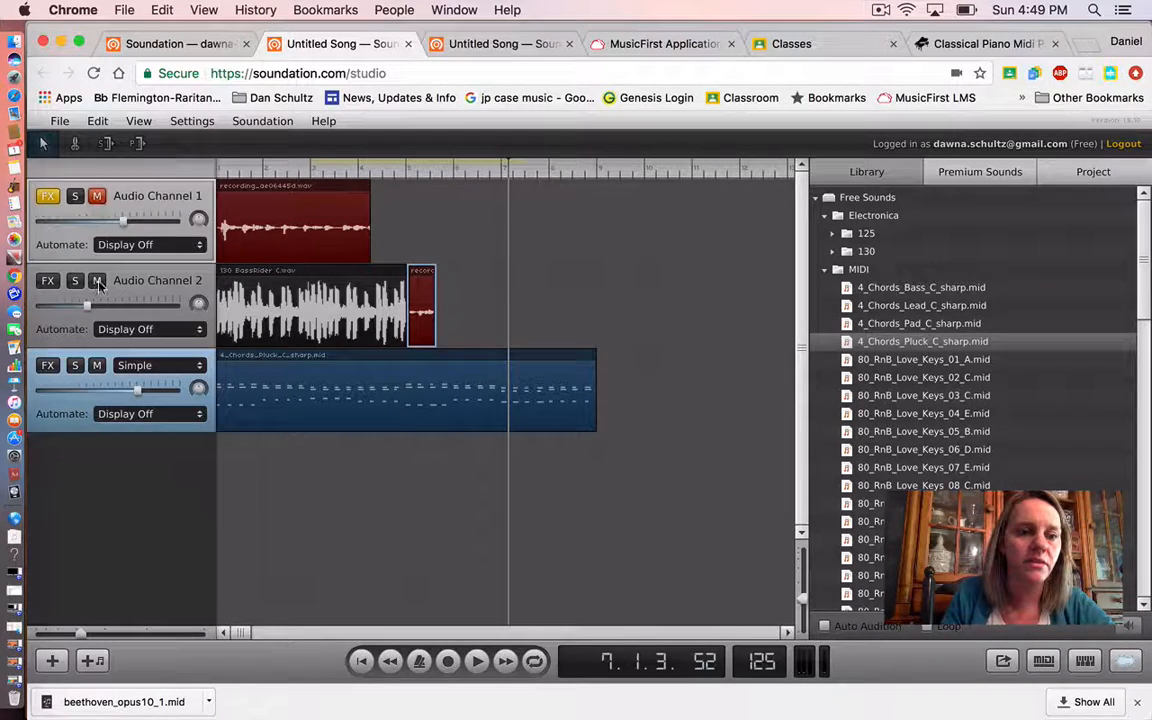
pyautogui.click(97, 280)
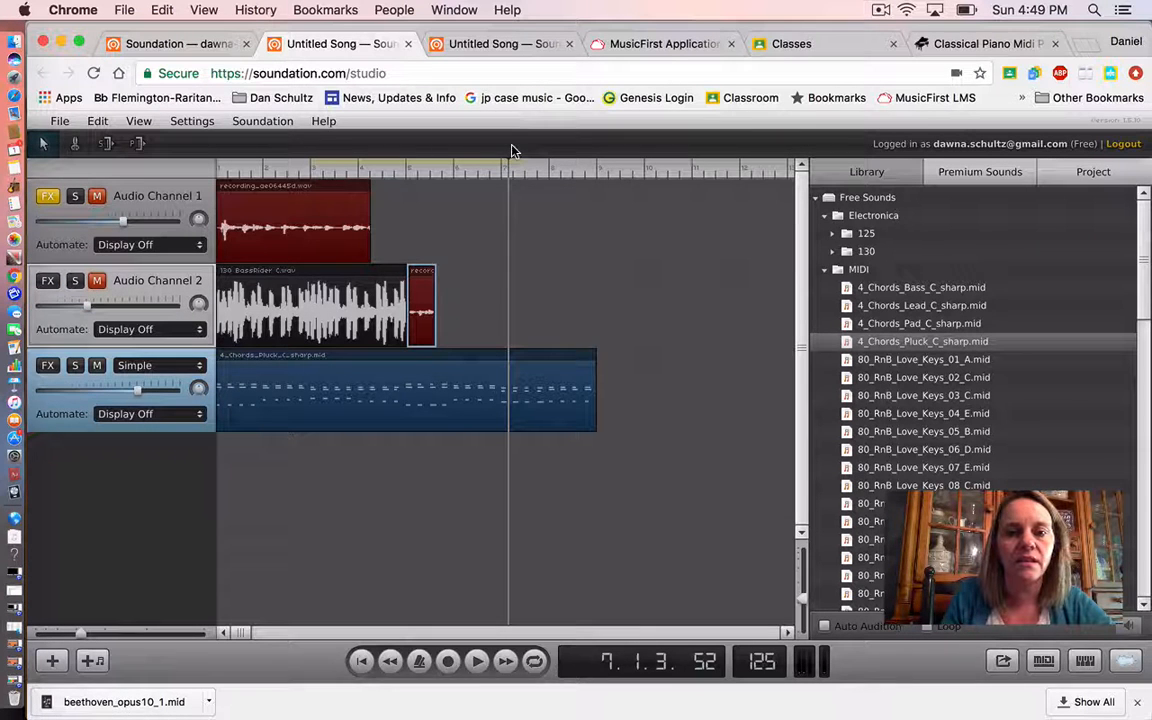
pyautogui.moveTo(508, 158); pyautogui.dragTo(217, 187)
pyautogui.press('Delete')
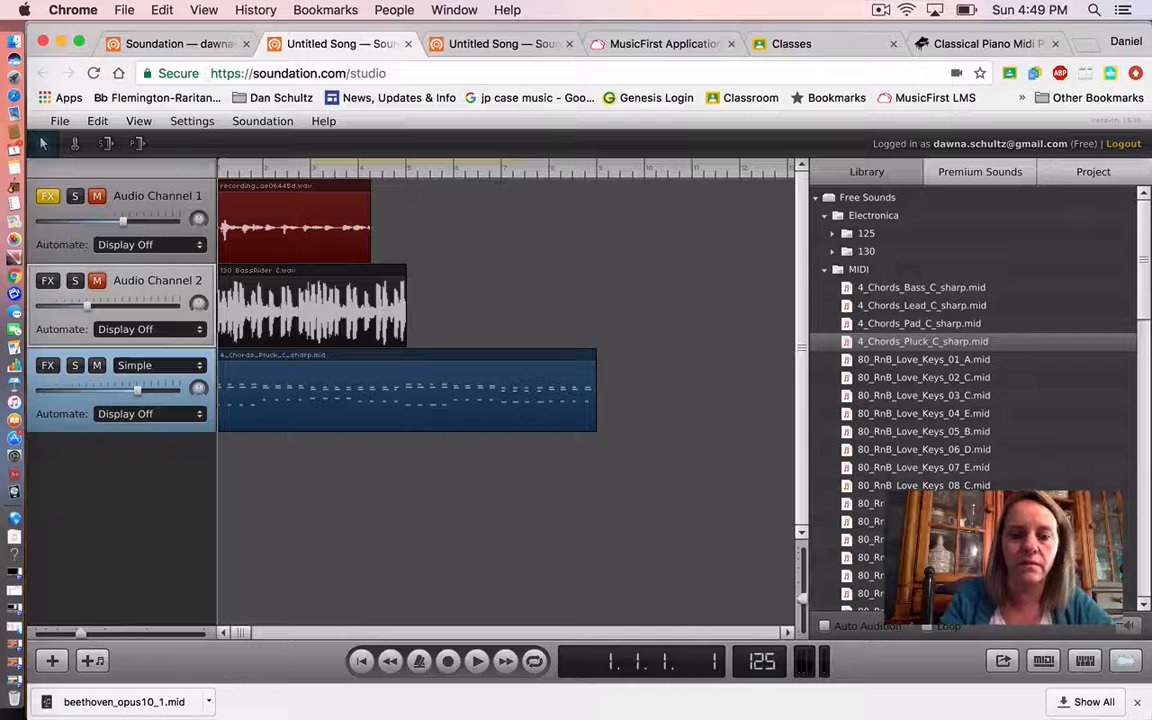
# Listen to the pluck chords clip on the Simple instrument channel from the song's start, raising the computer's volume.
pyautogui.click(478, 664)
pyautogui.press('XF86AudioRaiseVolume')
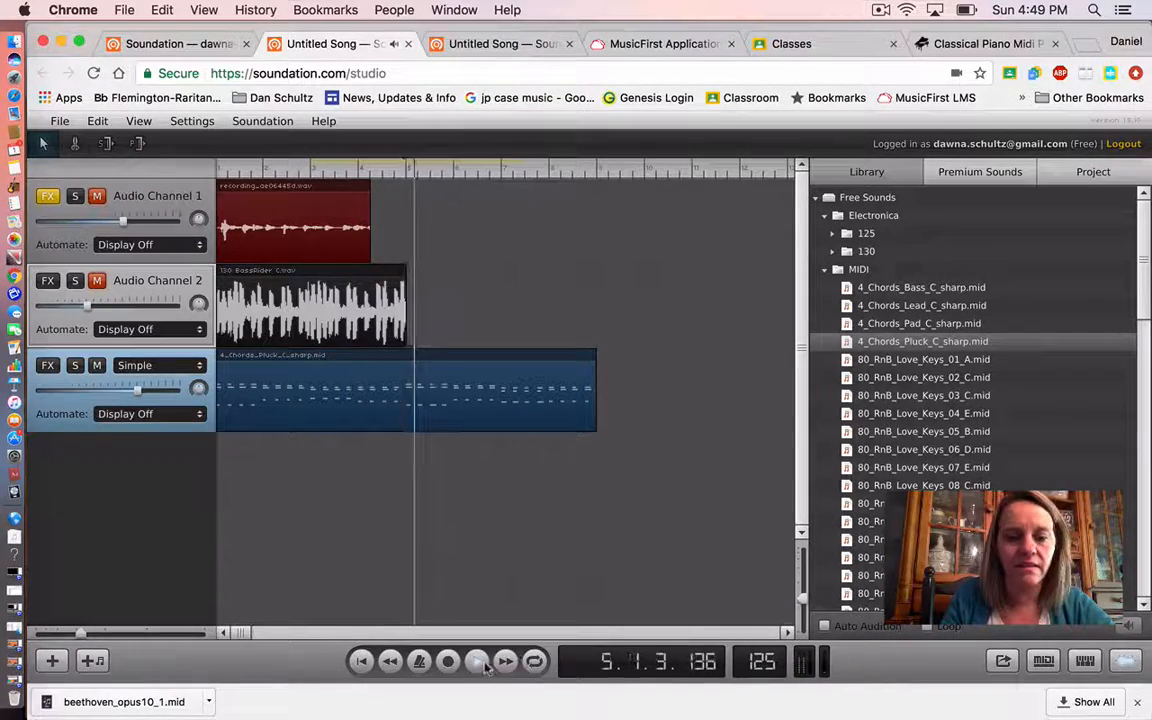
pyautogui.click(479, 662)
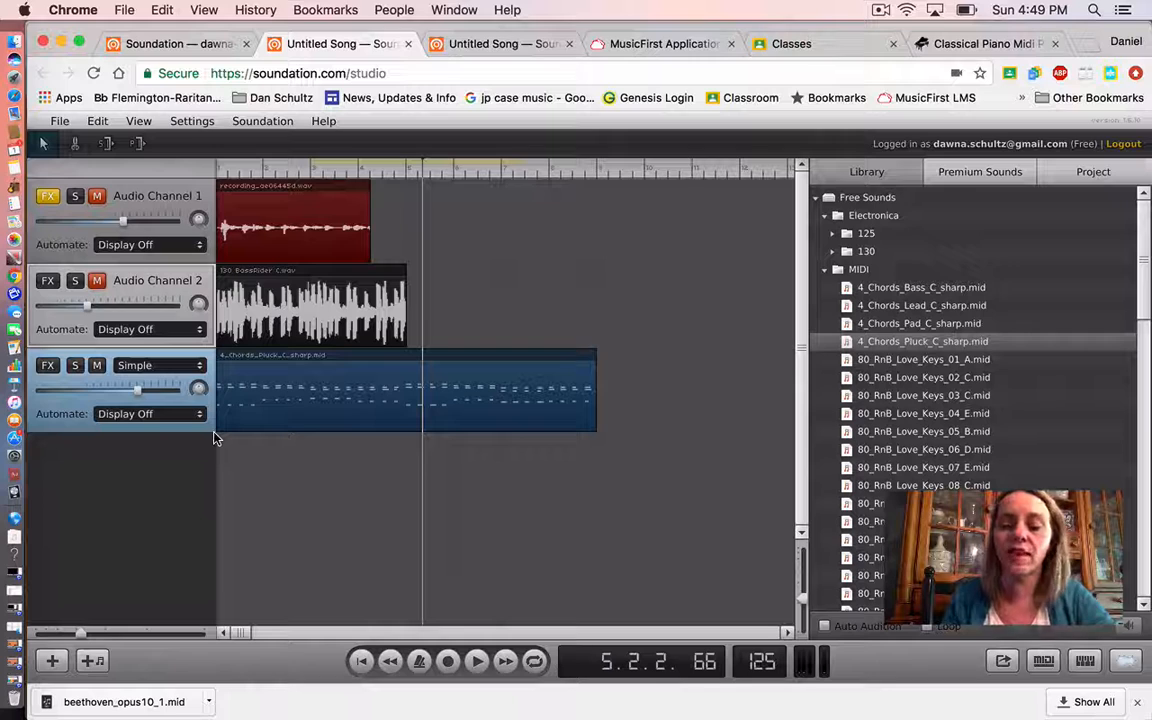
# Show the virtual keyboard, move it below the tracks, and close it.
pyautogui.click(1087, 662)
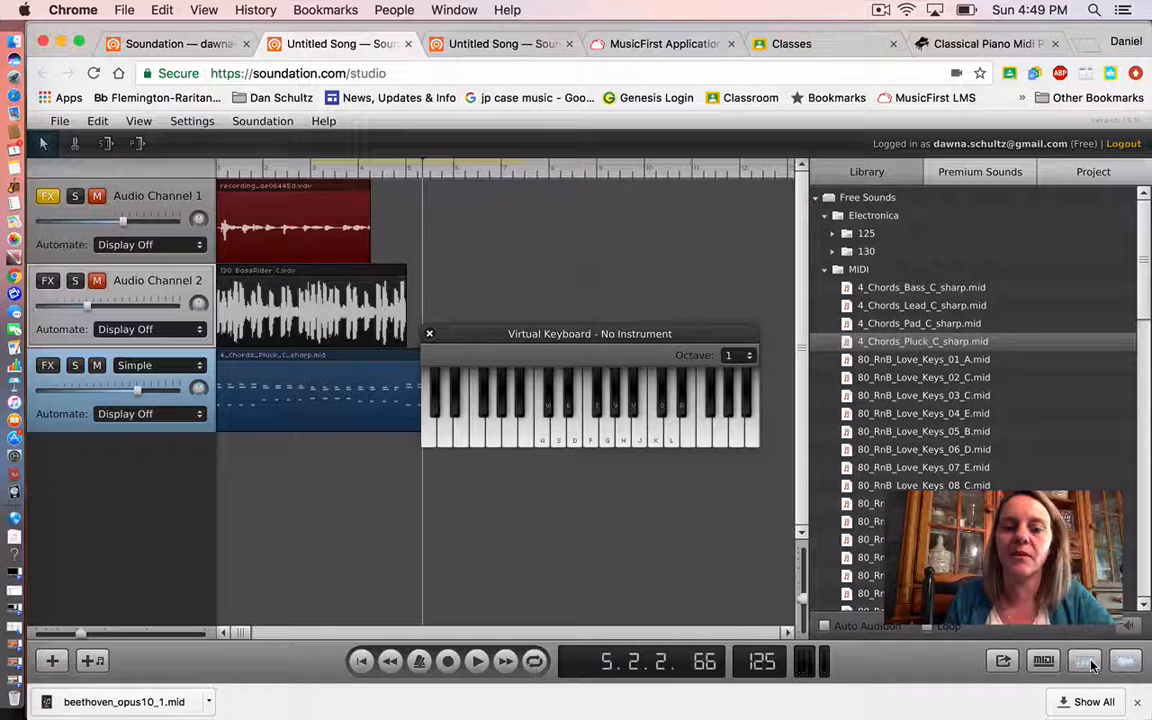
pyautogui.moveTo(466, 362); pyautogui.dragTo(435, 516)
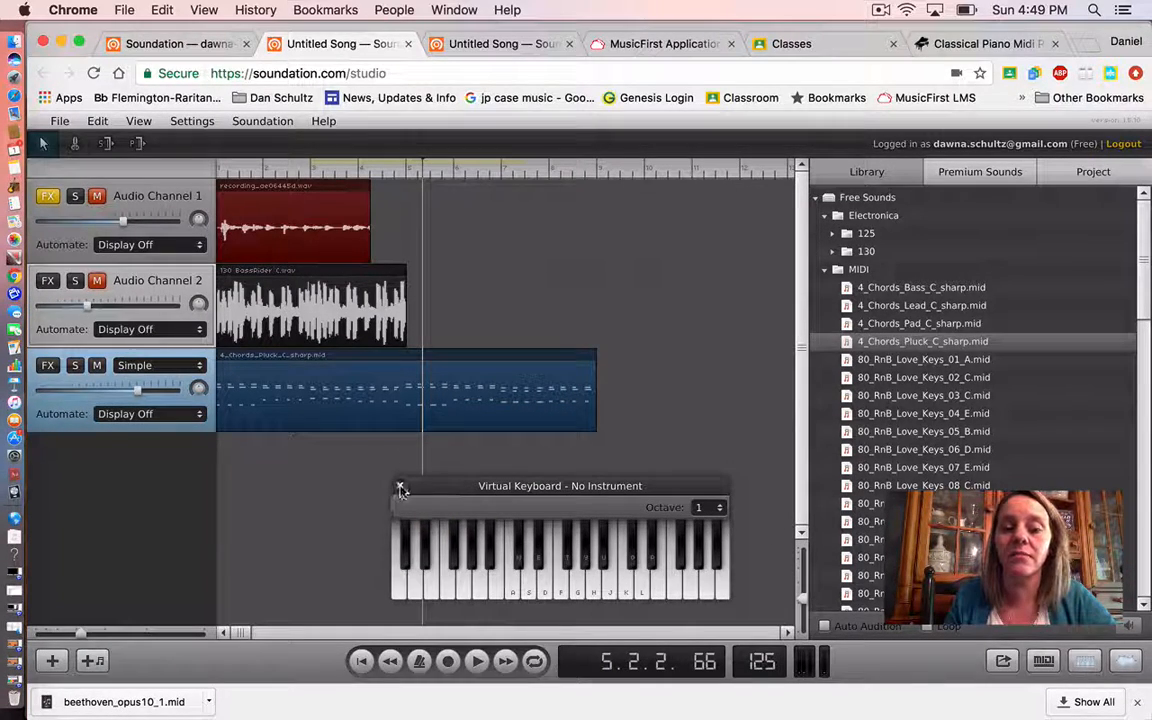
pyautogui.click(400, 488)
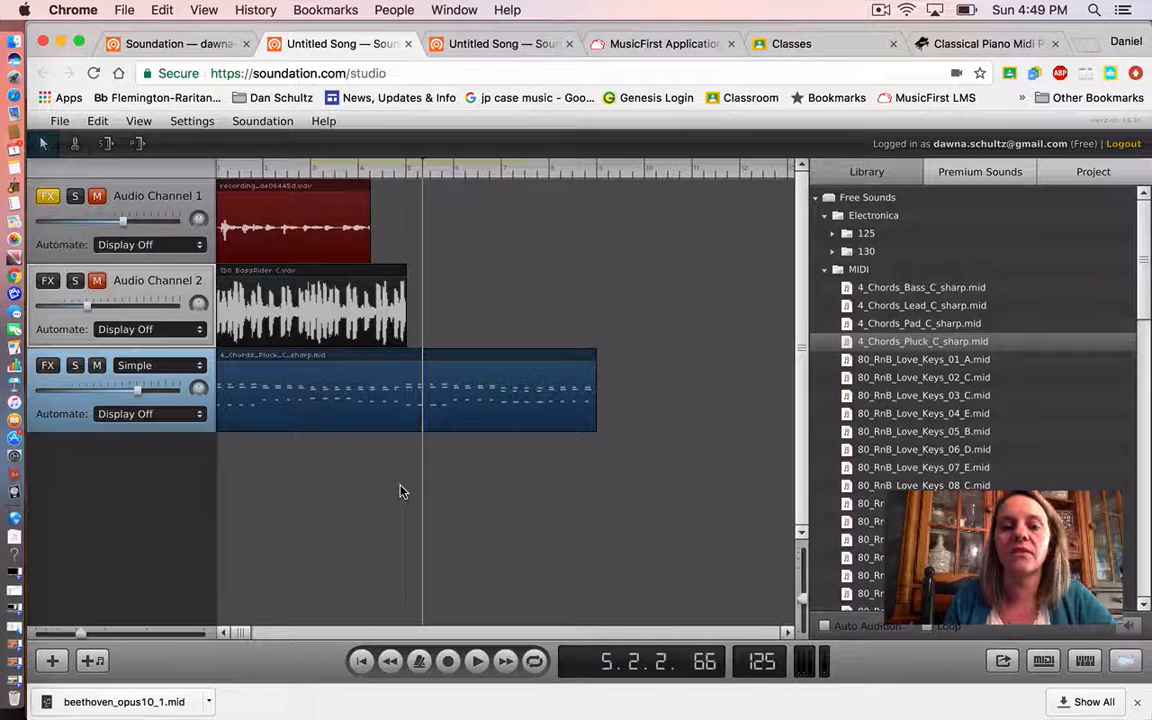